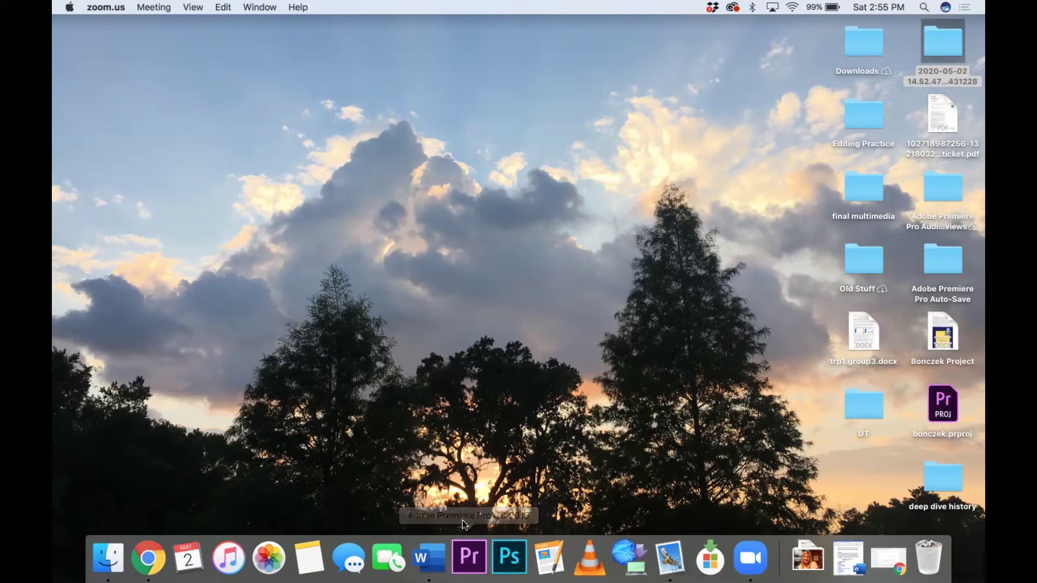
Step: Launch Adobe Premiere Pro from the Dock and wait for its Home screen
click(466, 550)
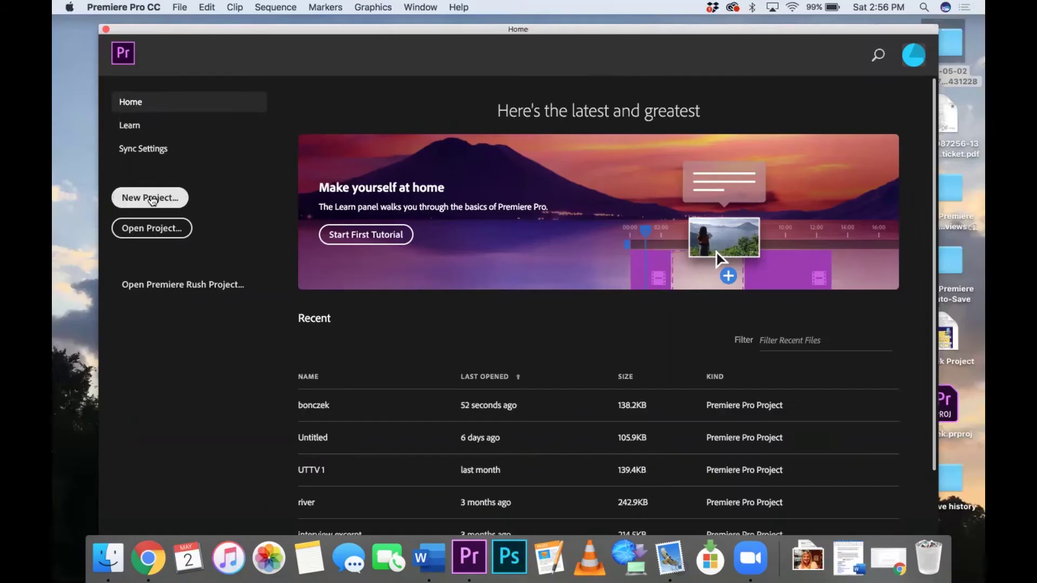
Step: Create a new project named 'Editing Practice' with the Desktop as its location
click(213, 370)
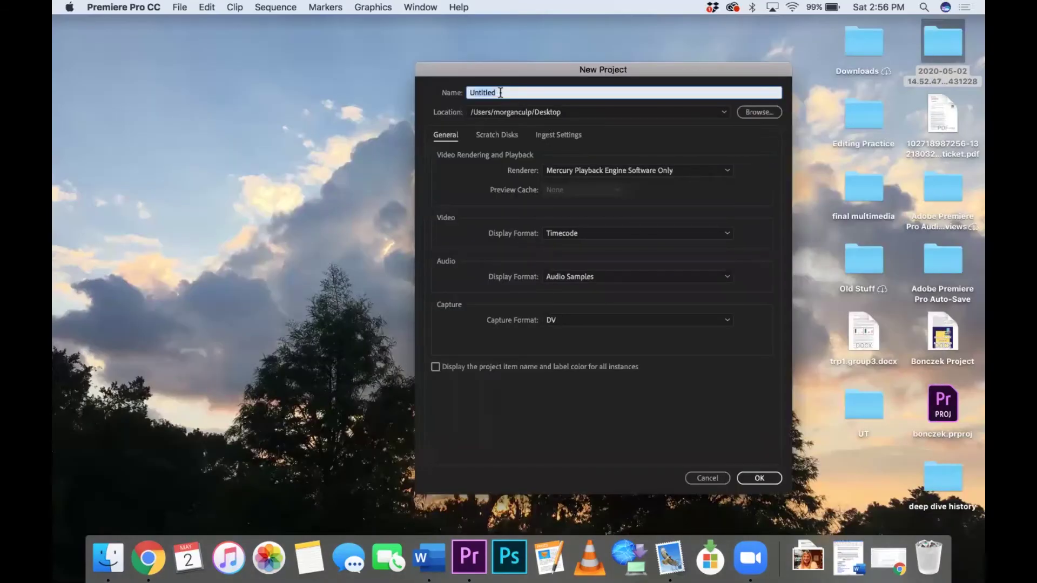
key(BackSpace)
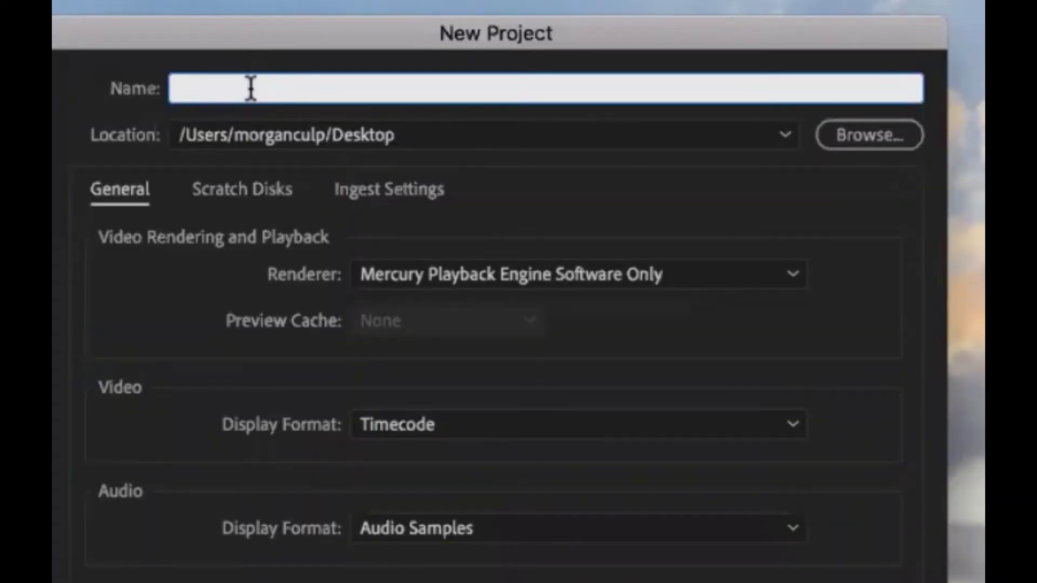
text(Editing Pr)
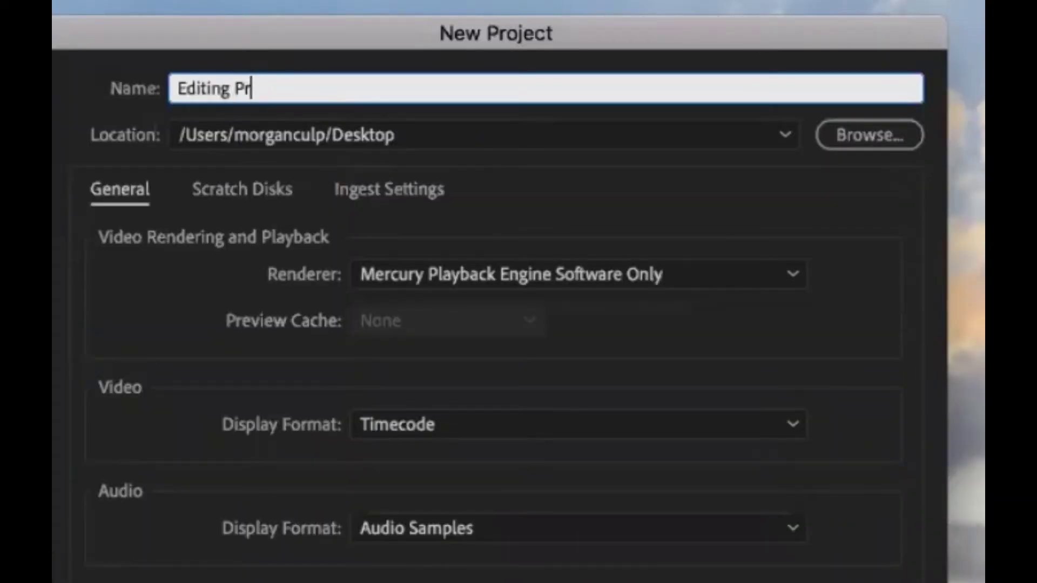
text(actice)
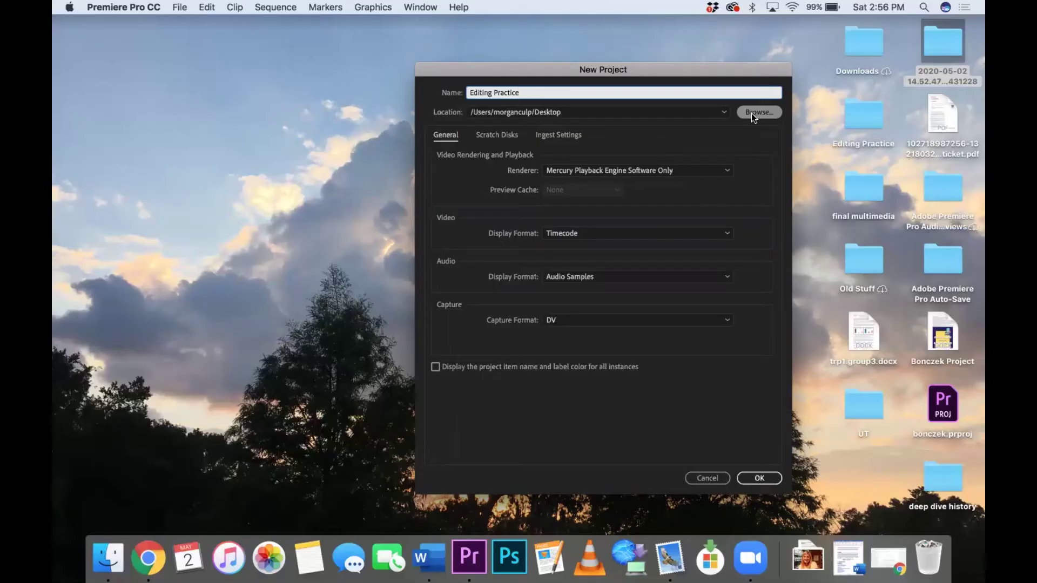
click(853, 135)
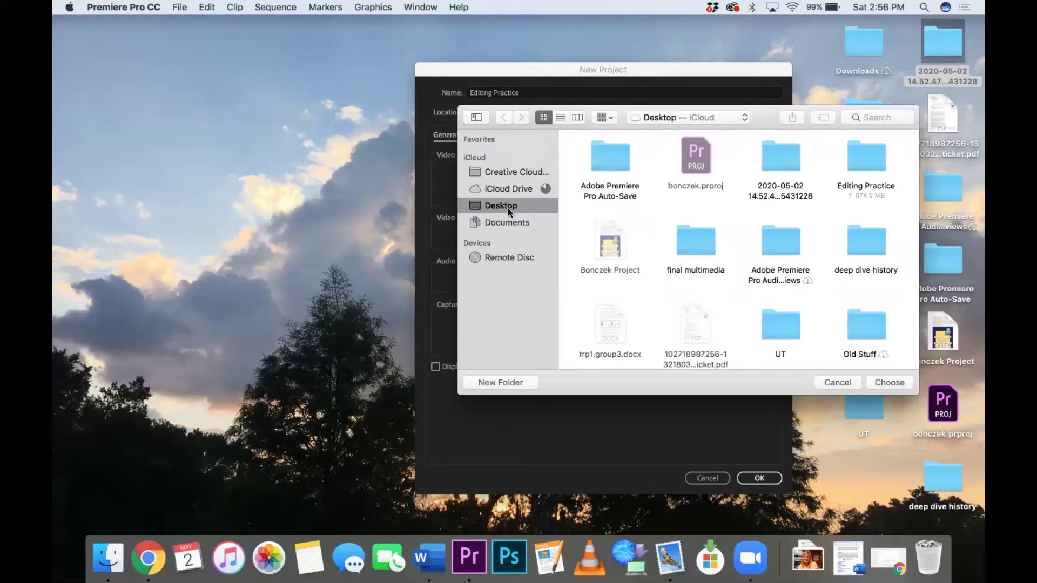
click(891, 382)
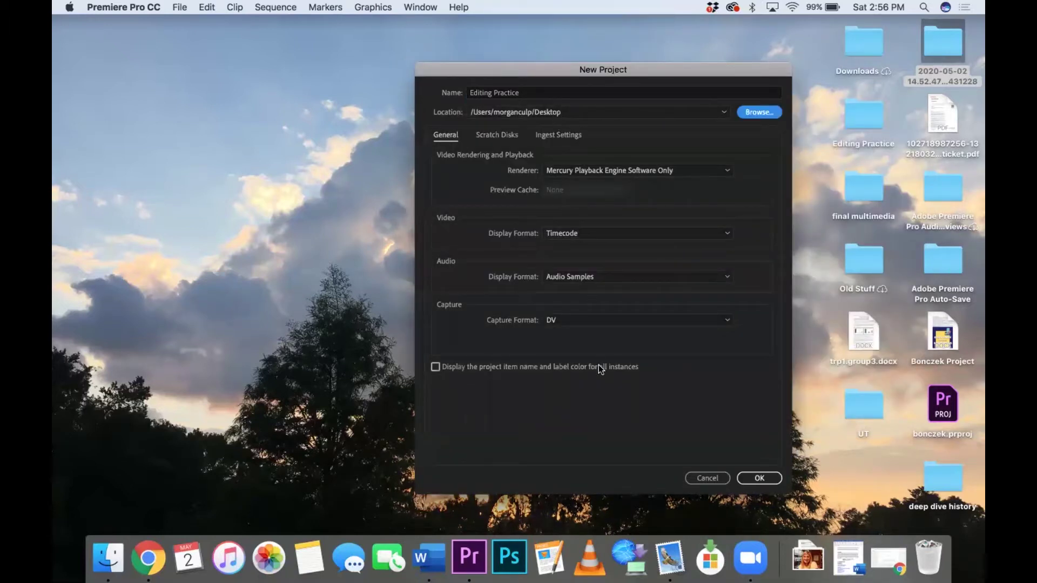
click(759, 478)
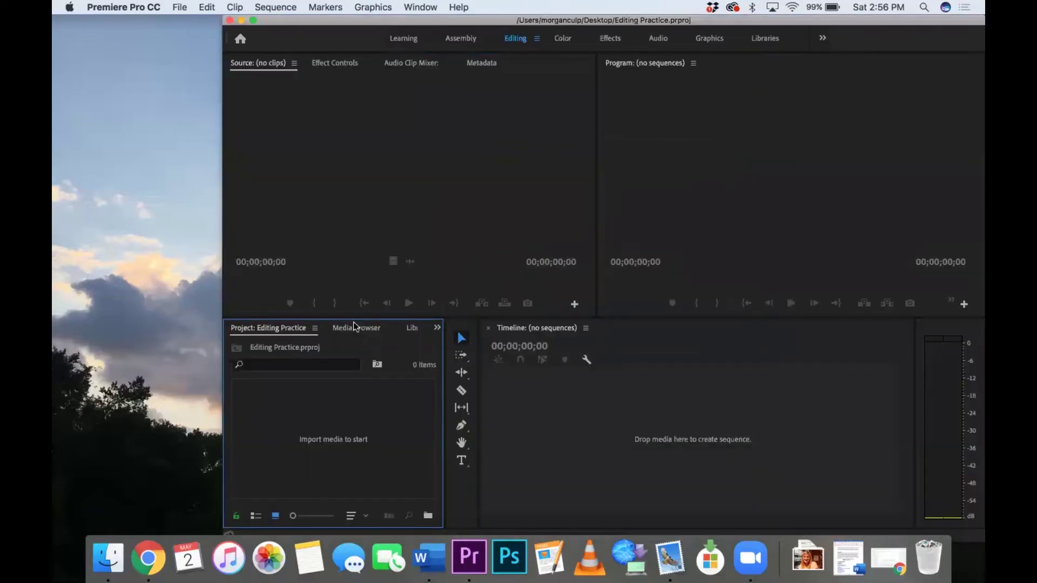
Step: Resize the Premiere window and open the Editing Practice folder beside it
drag(222, 267, 58, 268)
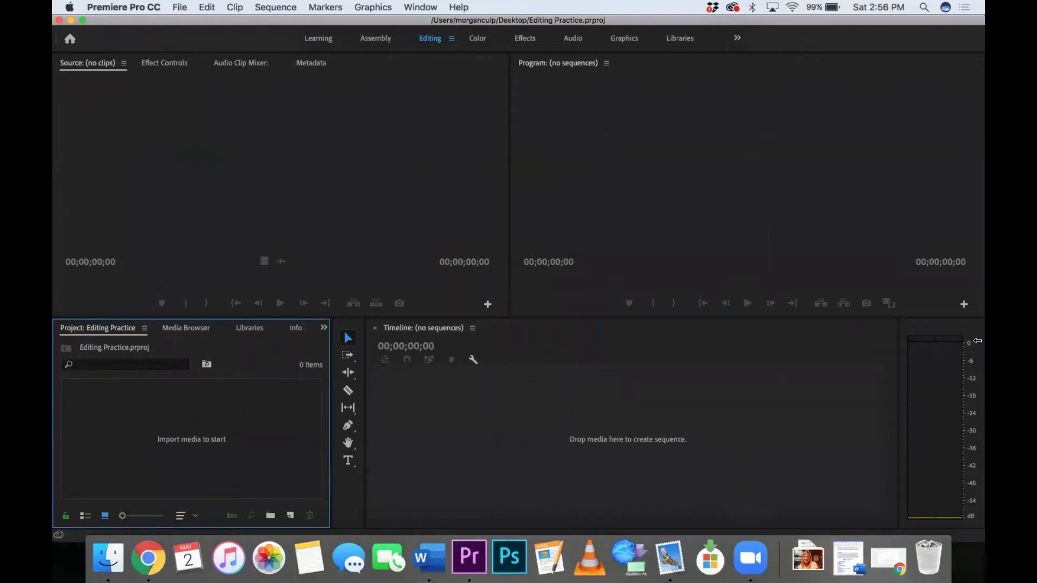
drag(984, 358, 668, 357)
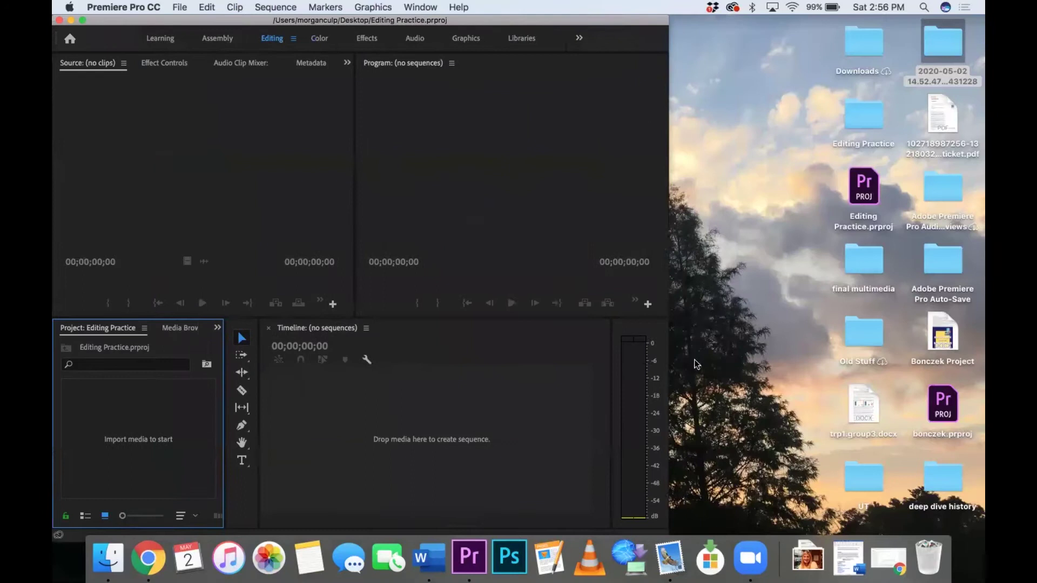
double_click(863, 114)
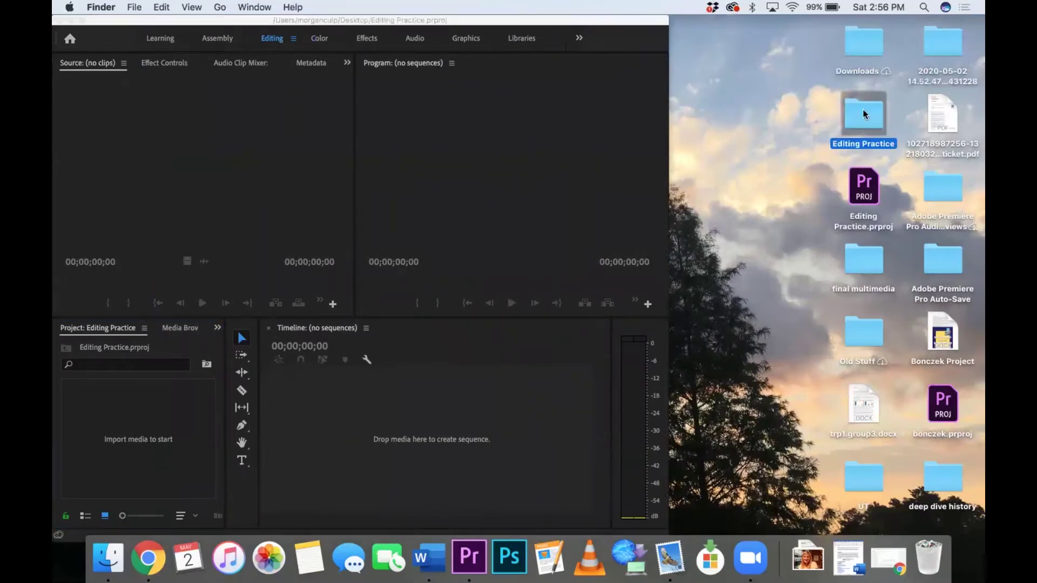
drag(603, 92, 845, 34)
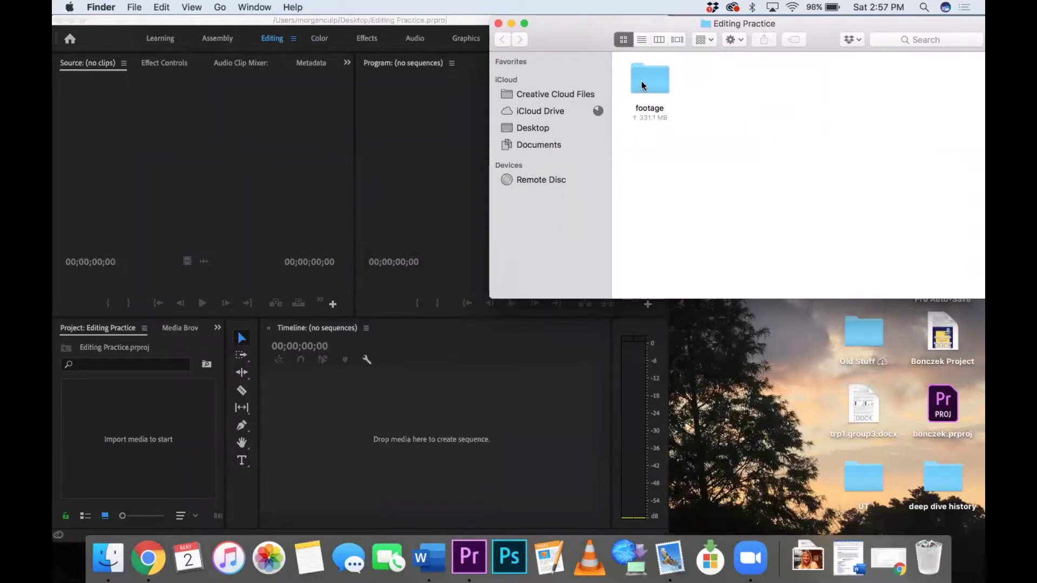
Step: Import the footage folder into the Project panel as a 20-clip bin, then close the folder window
click(661, 85)
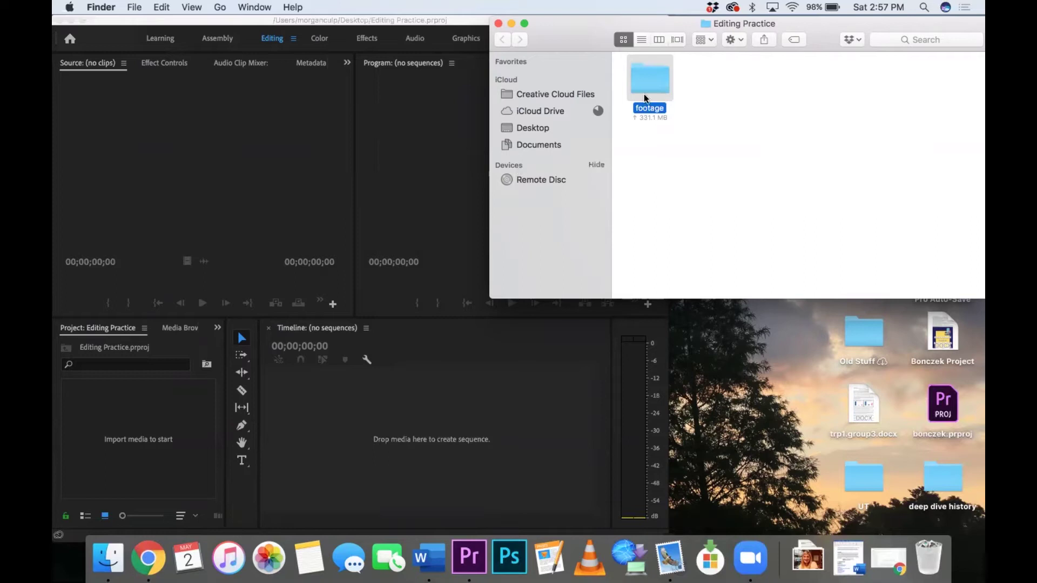
drag(654, 78, 125, 448)
drag(584, 48, 625, 110)
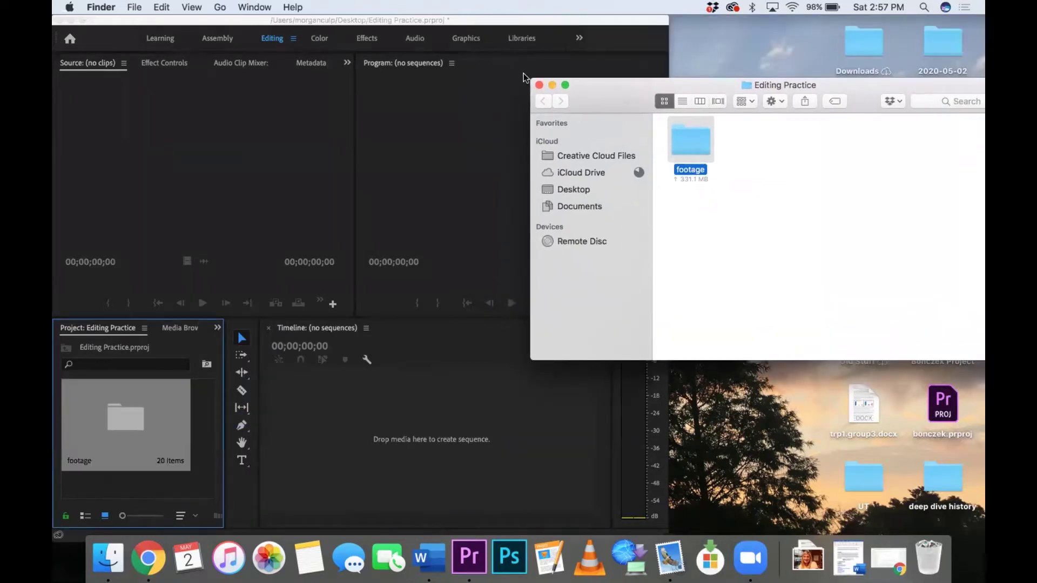
click(538, 86)
Step: Create a new IMG_9866 sequence from the IMG_9866.MOV clip in the footage bin
drag(668, 74, 983, 74)
double_click(119, 425)
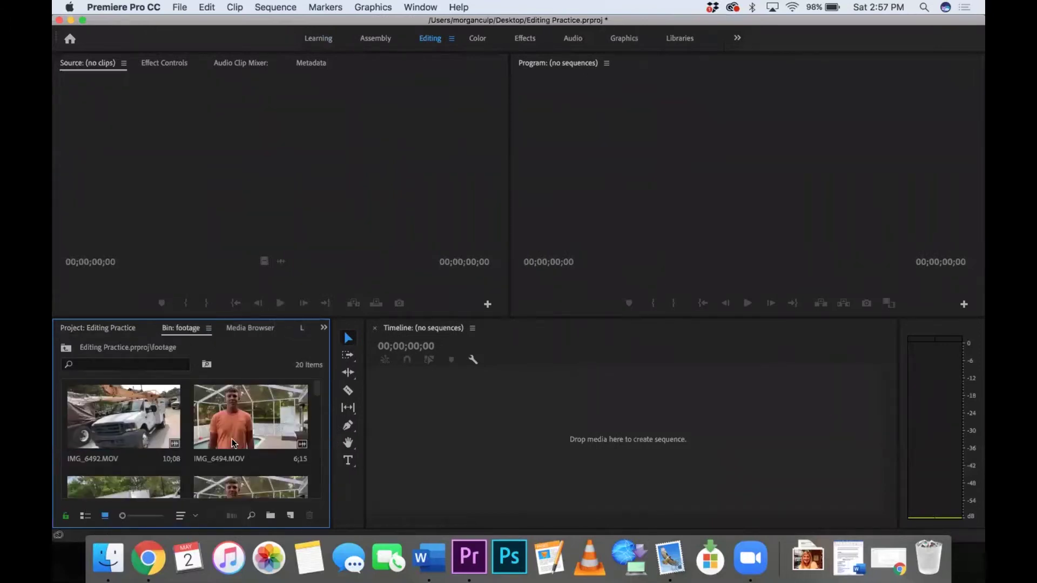
scroll(232, 438, down, 10)
scroll(232, 442, up, 2)
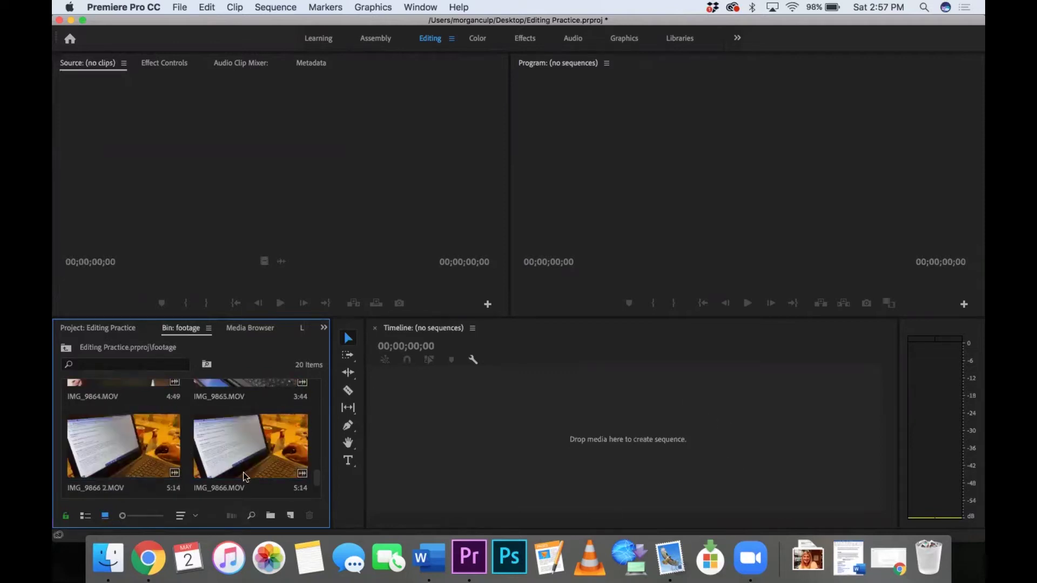
click(231, 451)
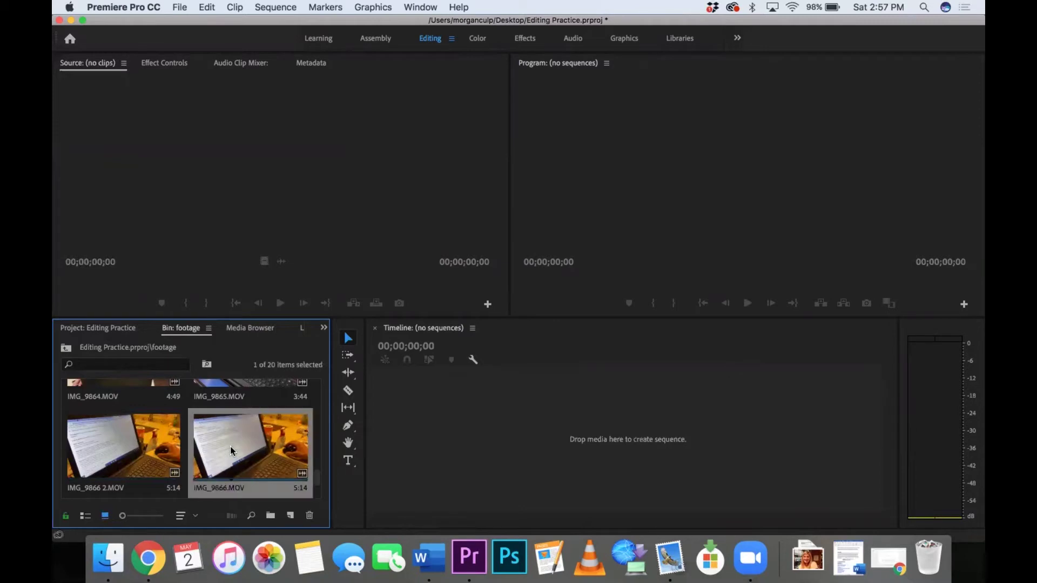
drag(231, 451, 468, 449)
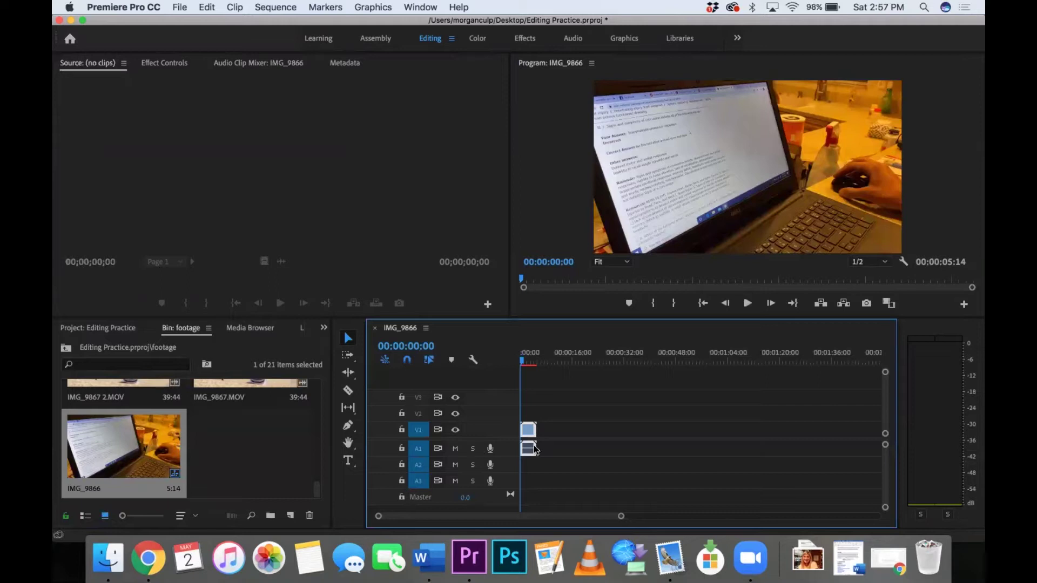
Step: Delete IMG_9866's video and audio clips so the sequence timeline is empty
drag(582, 416, 495, 472)
key(Delete)
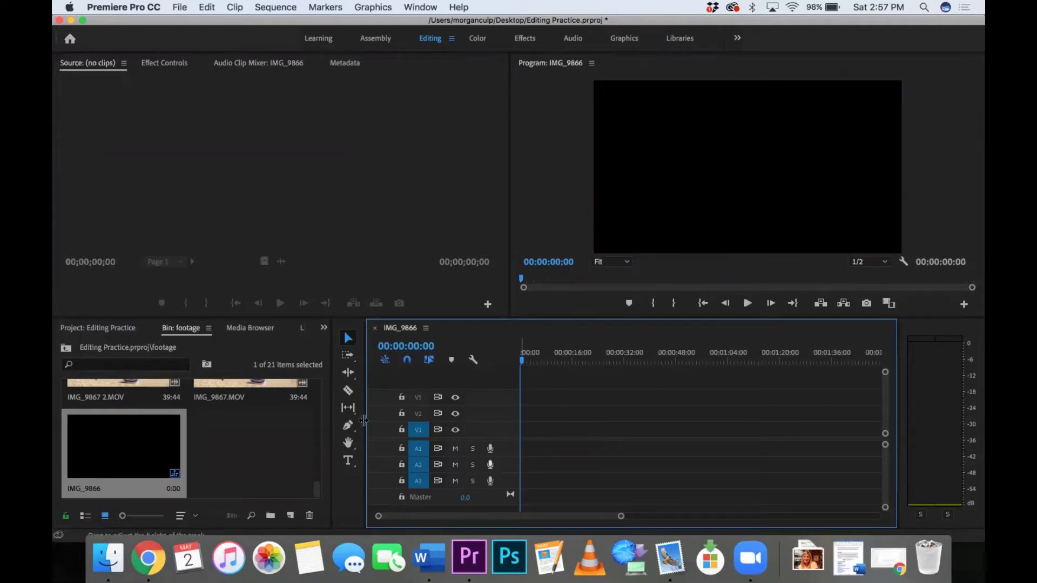
scroll(237, 438, up, 2)
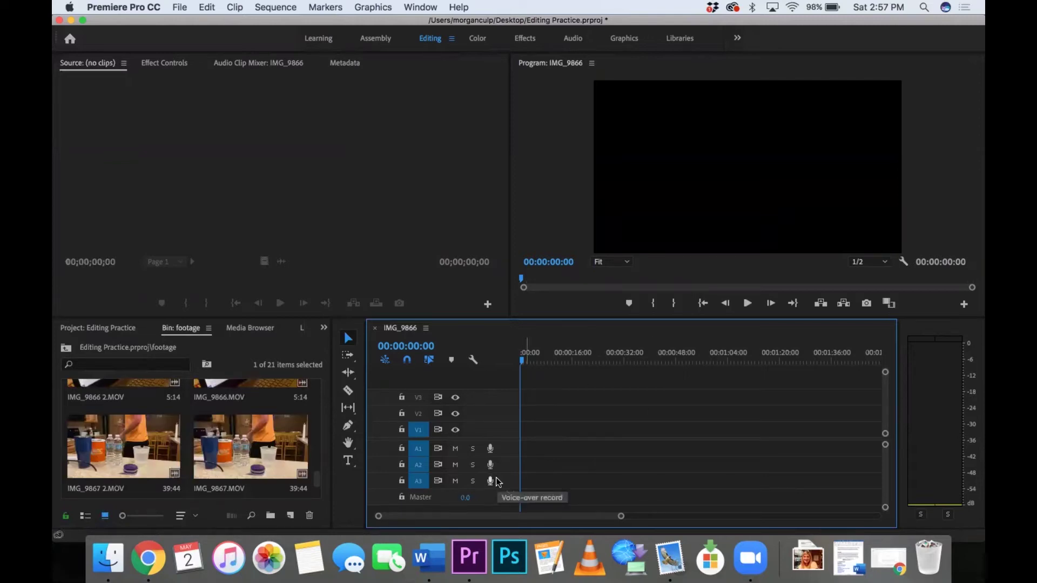
Step: Load IMG_9863.MOV in the Source monitor and mark In and Out for a 1:58 excerpt
scroll(204, 446, down, 3)
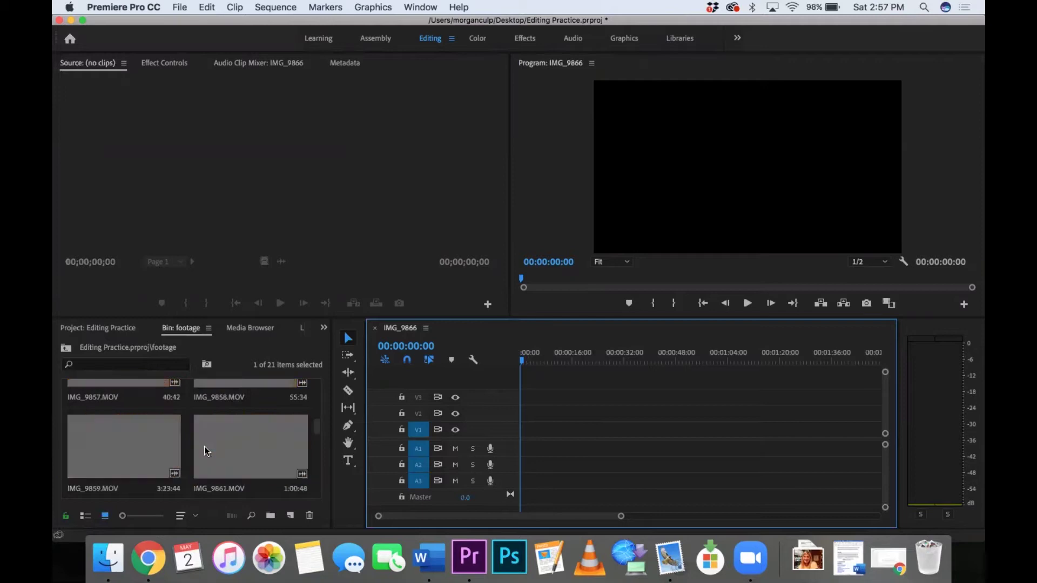
scroll(205, 451, down, 10)
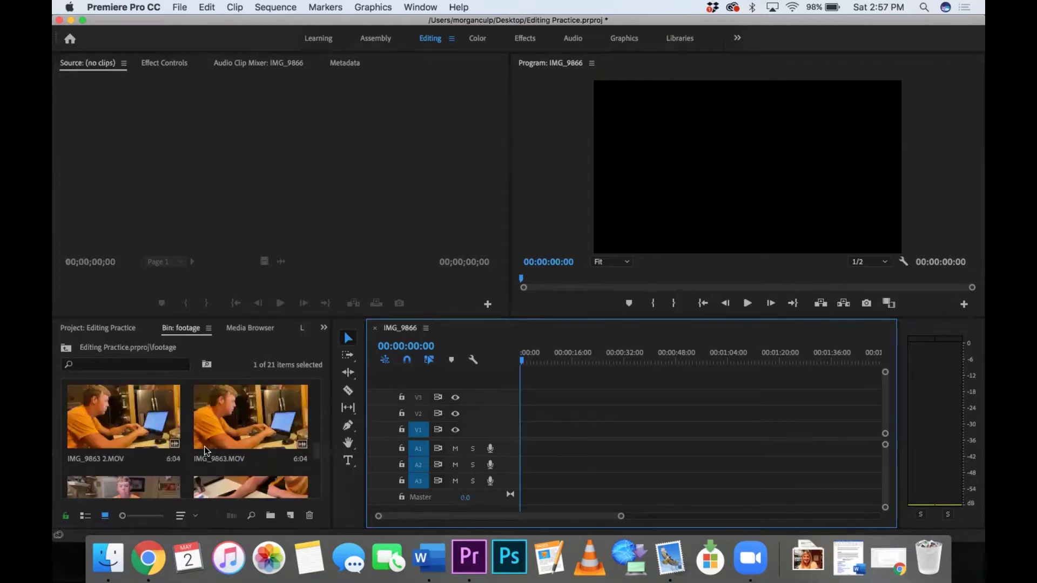
scroll(205, 451, up, 2)
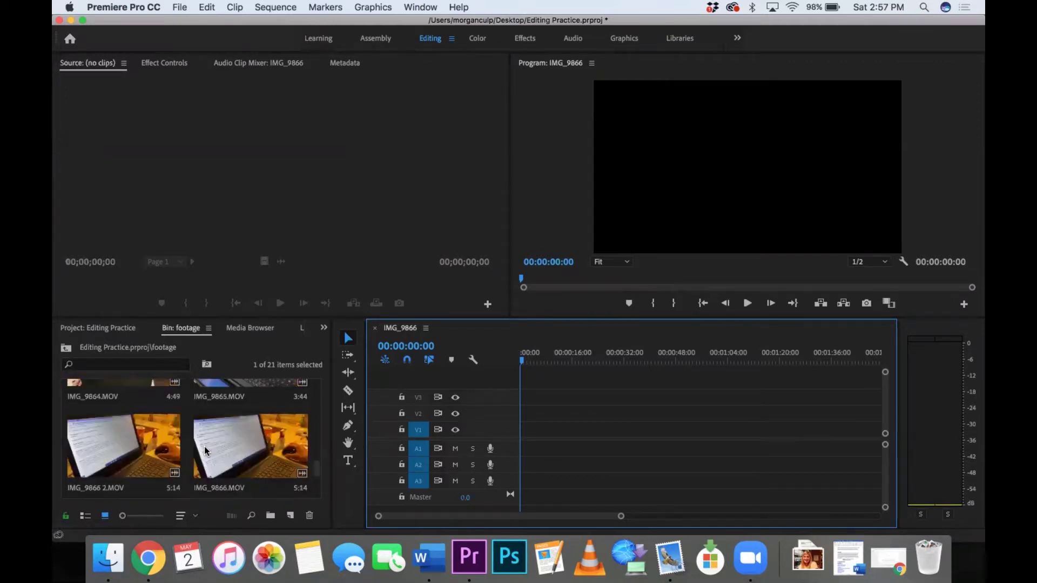
scroll(205, 450, up, 2)
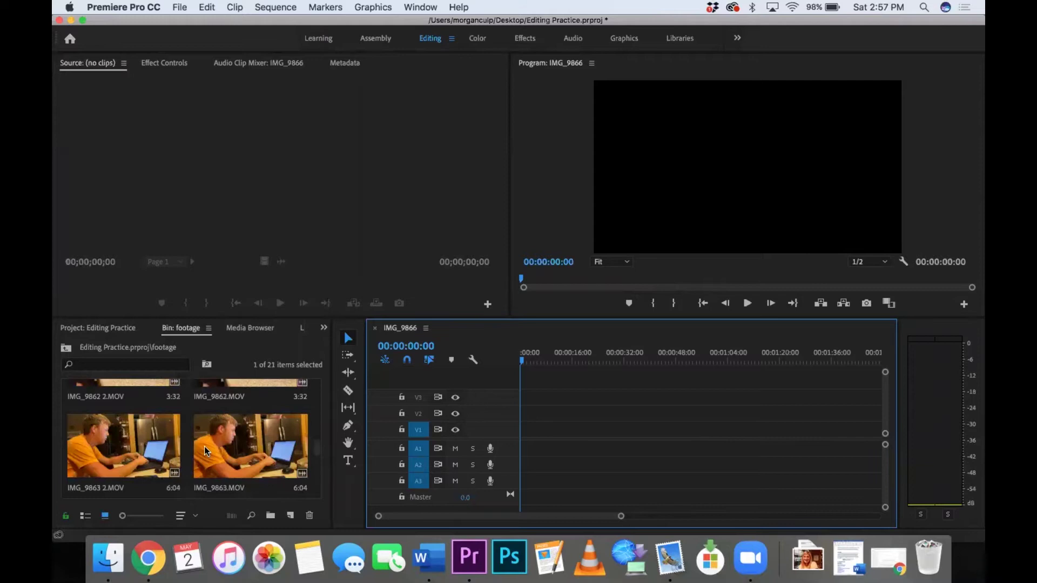
double_click(257, 449)
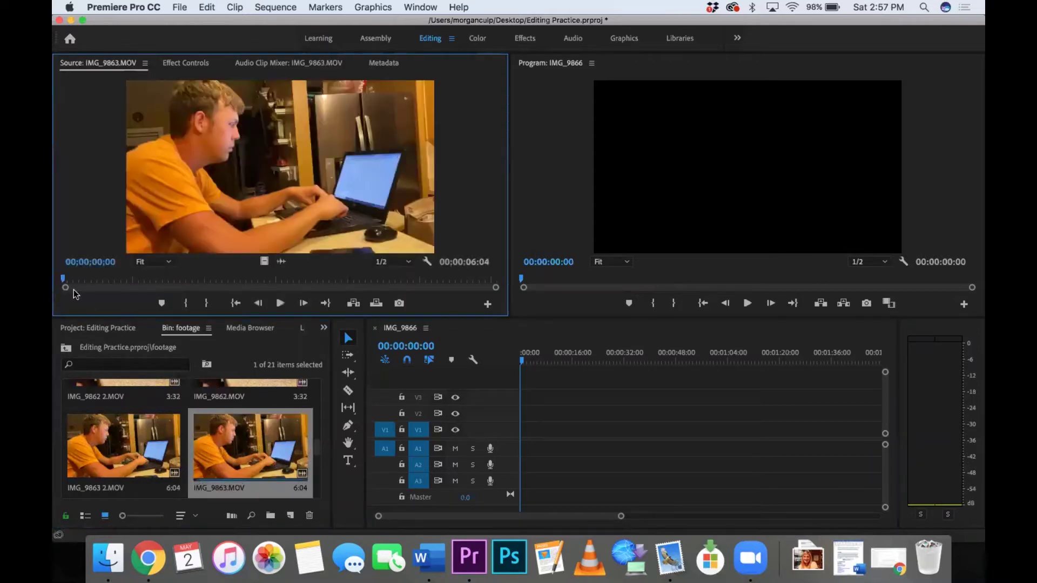
key(space)
drag(164, 286, 193, 284)
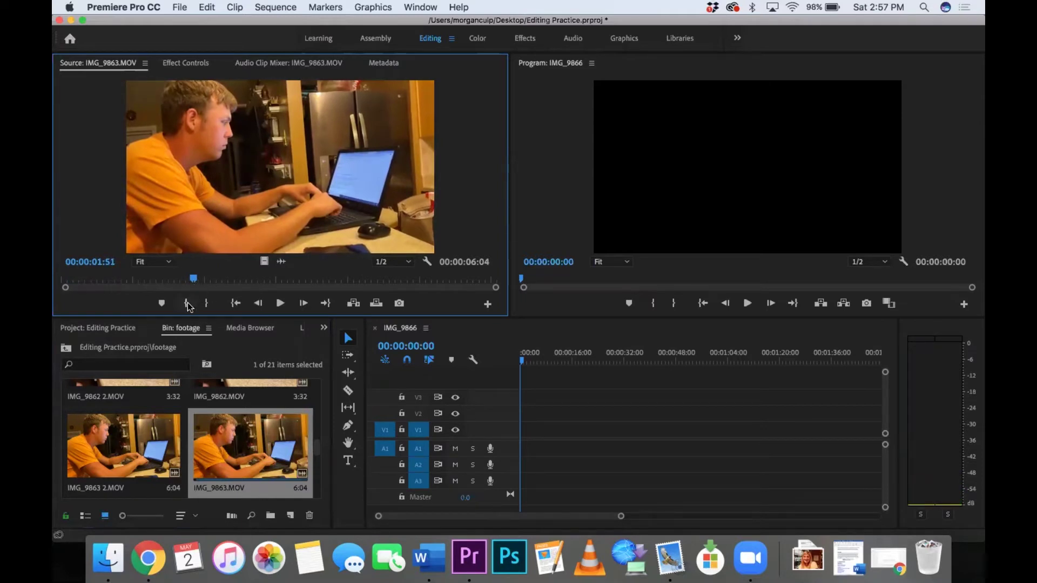
click(187, 303)
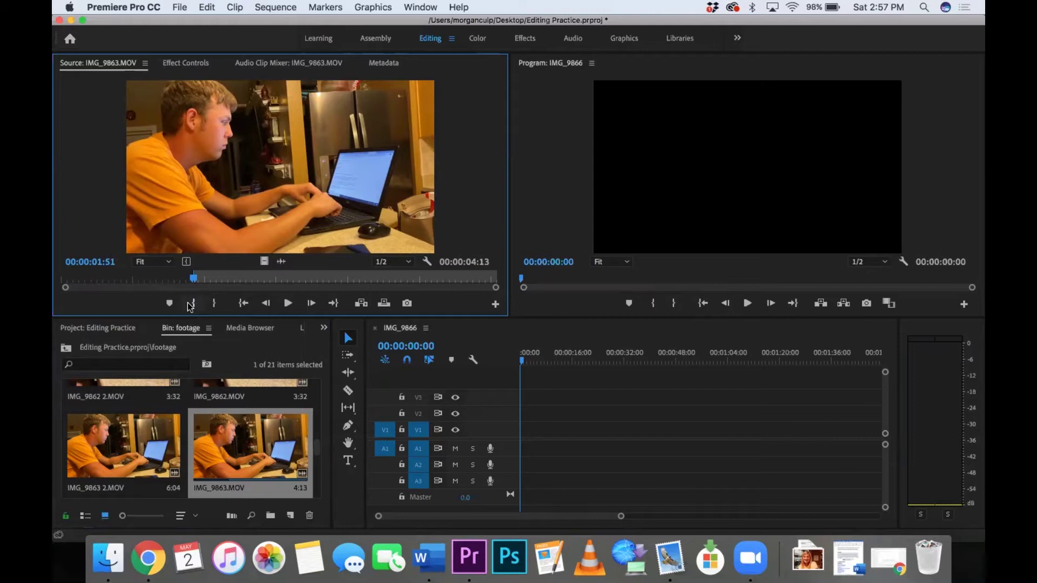
drag(216, 280, 335, 278)
click(212, 304)
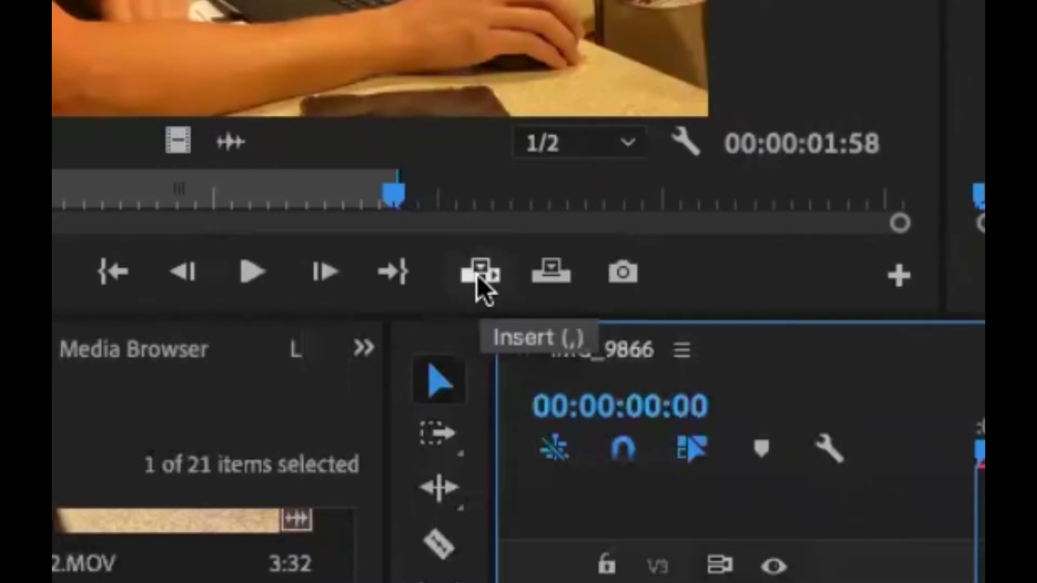
Step: Insert the IMG_9863 excerpt into the sequence and delete the extra clip at its start
click(478, 274)
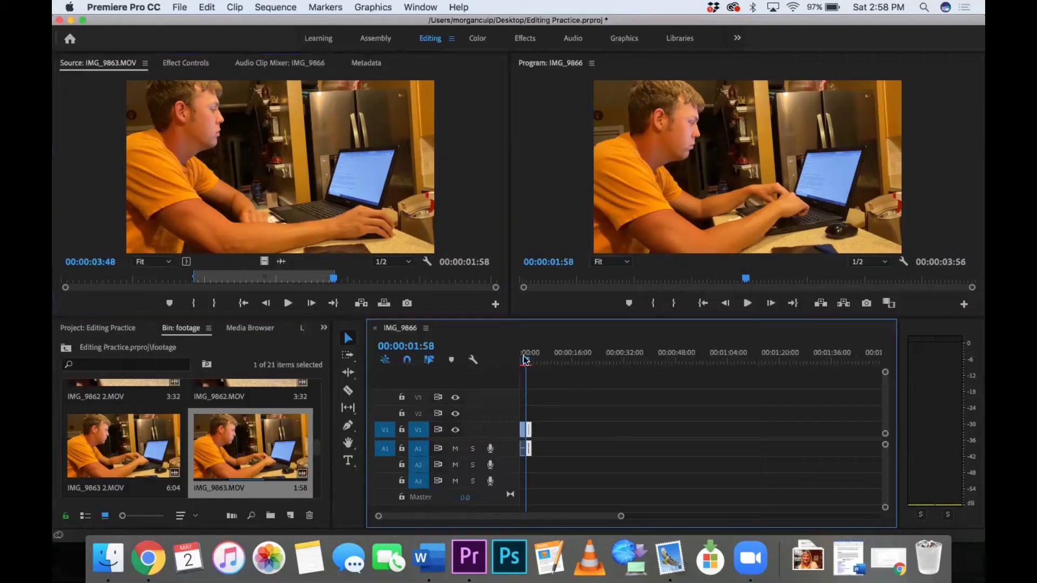
drag(536, 354, 498, 360)
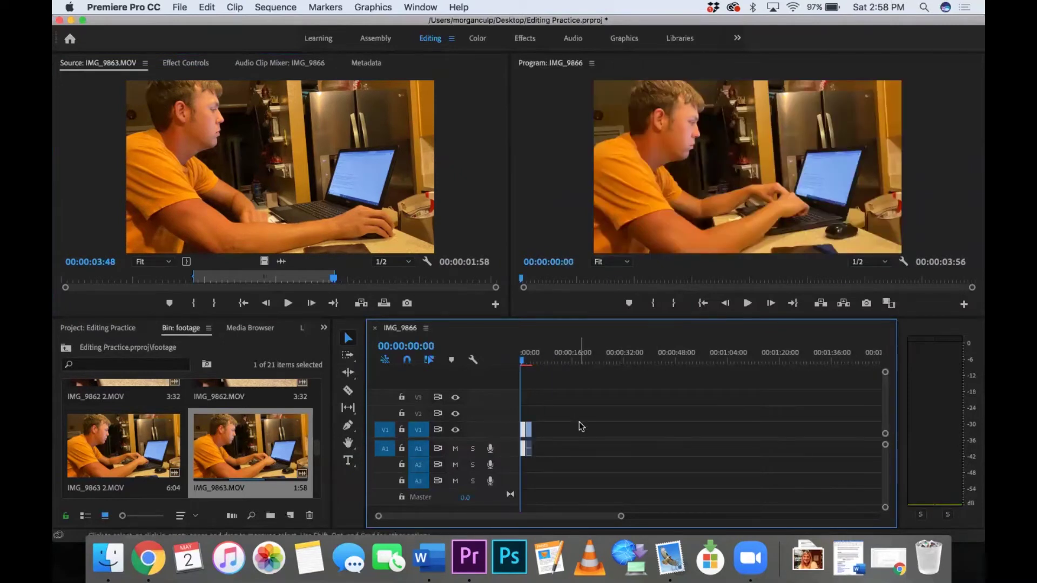
key(Delete)
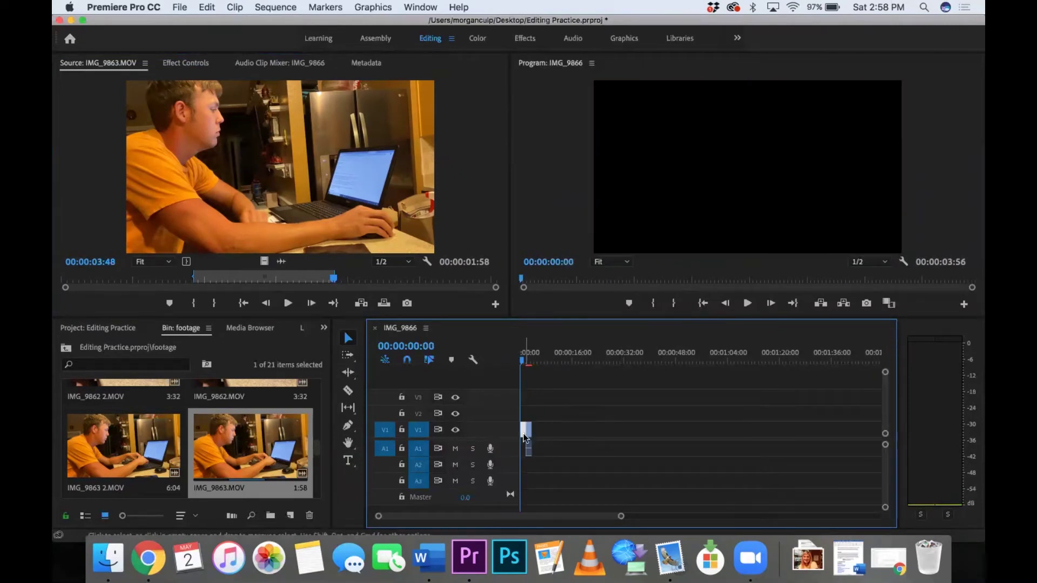
Step: Close the start gap and add IMG_9861's 00:00:25:39–00:00:47:56 excerpt to the sequence
key(Delete)
scroll(157, 440, up, 3)
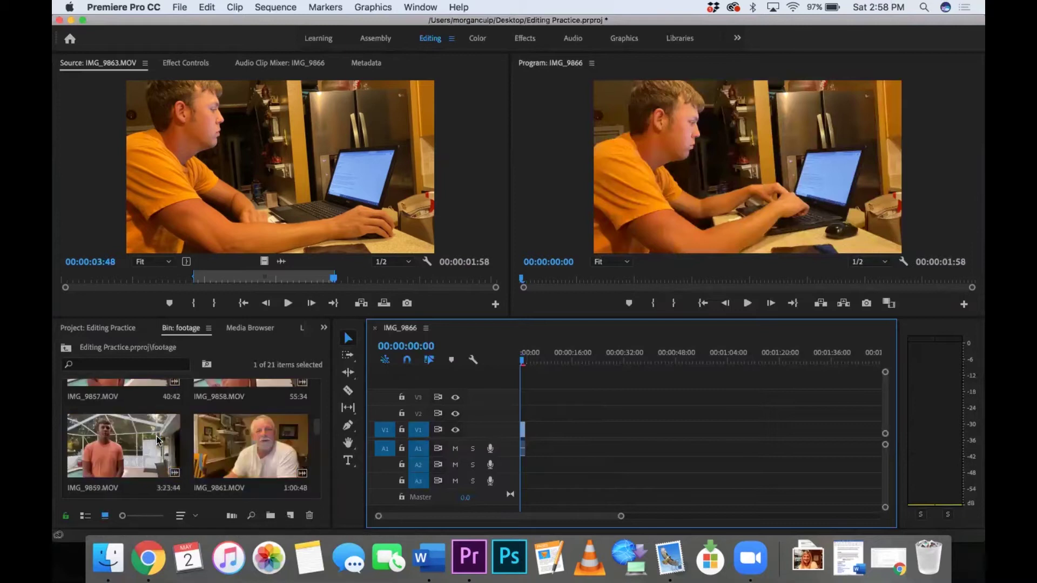
double_click(231, 441)
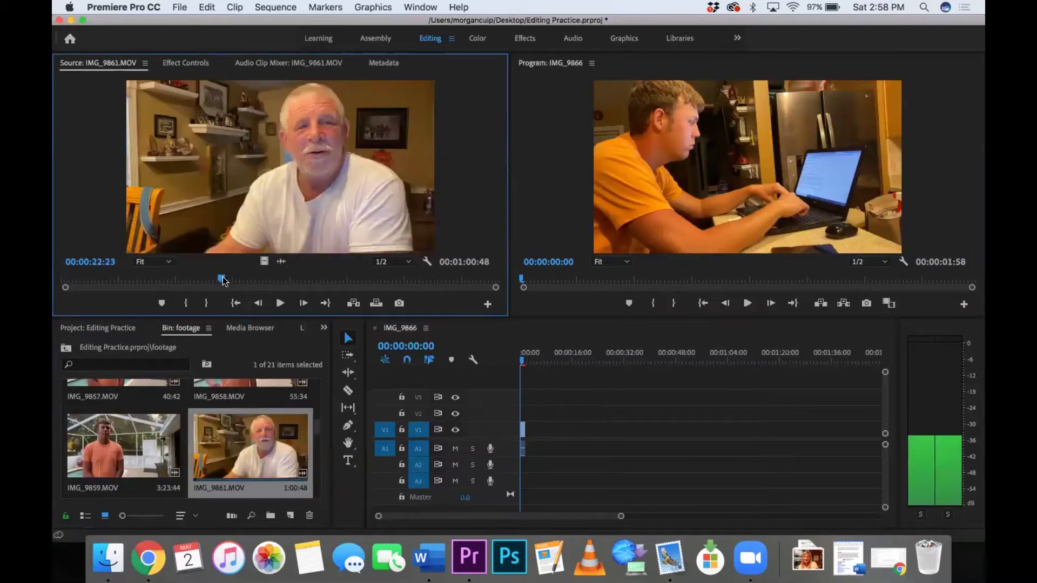
click(200, 278)
click(246, 278)
key(i)
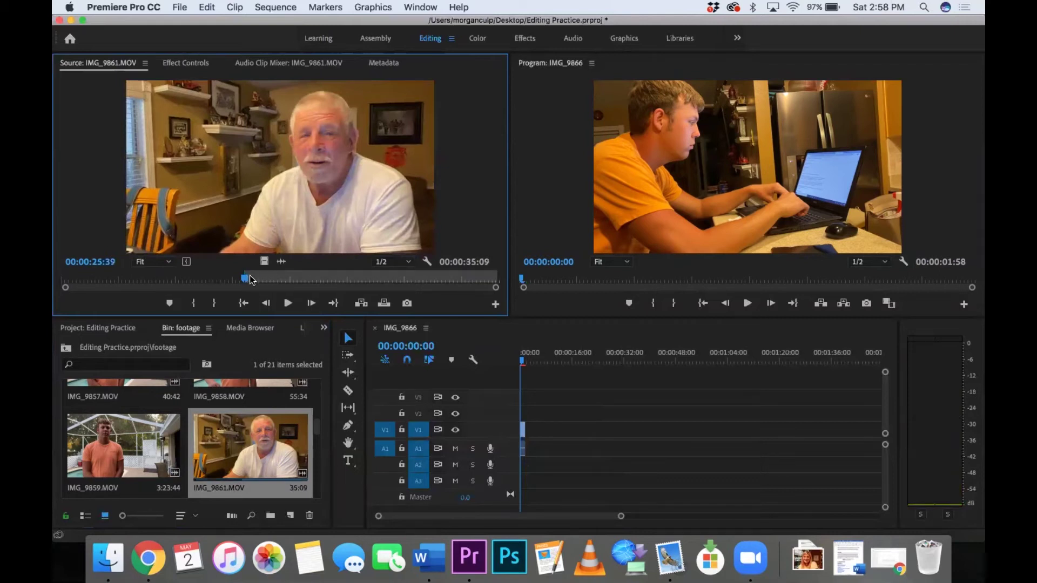
drag(246, 278, 405, 280)
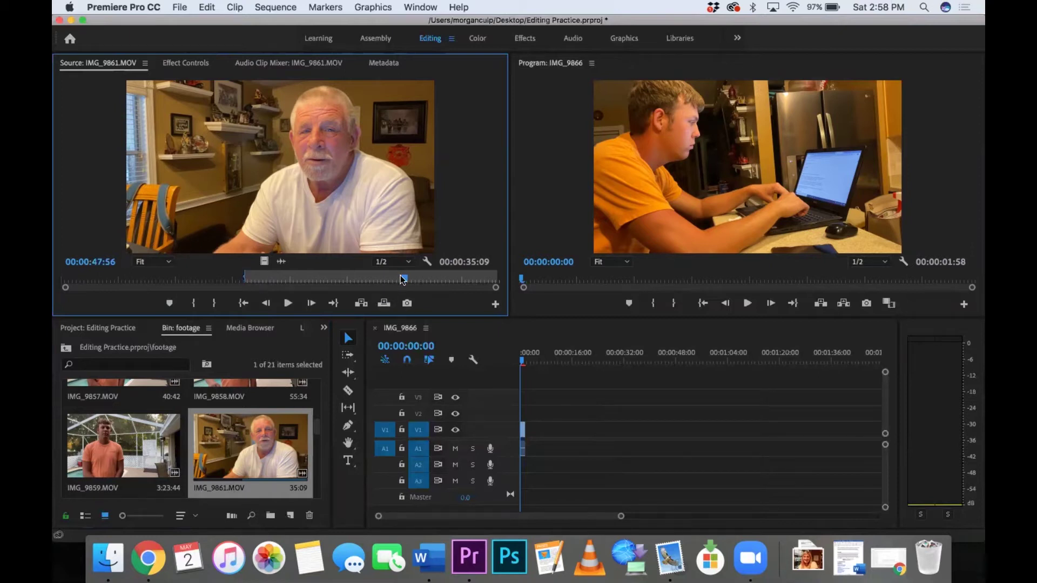
key(o)
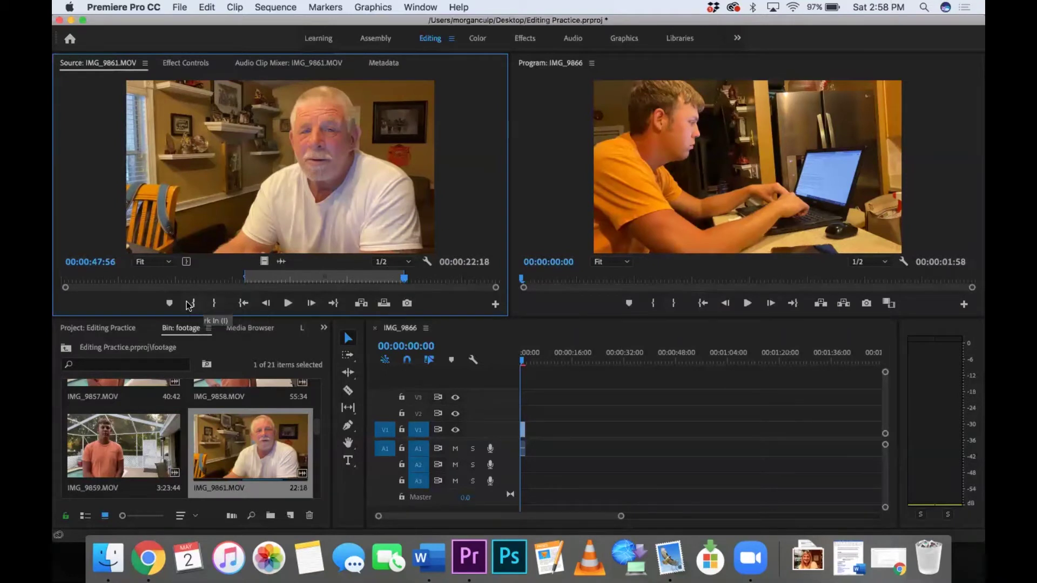
drag(334, 186, 522, 429)
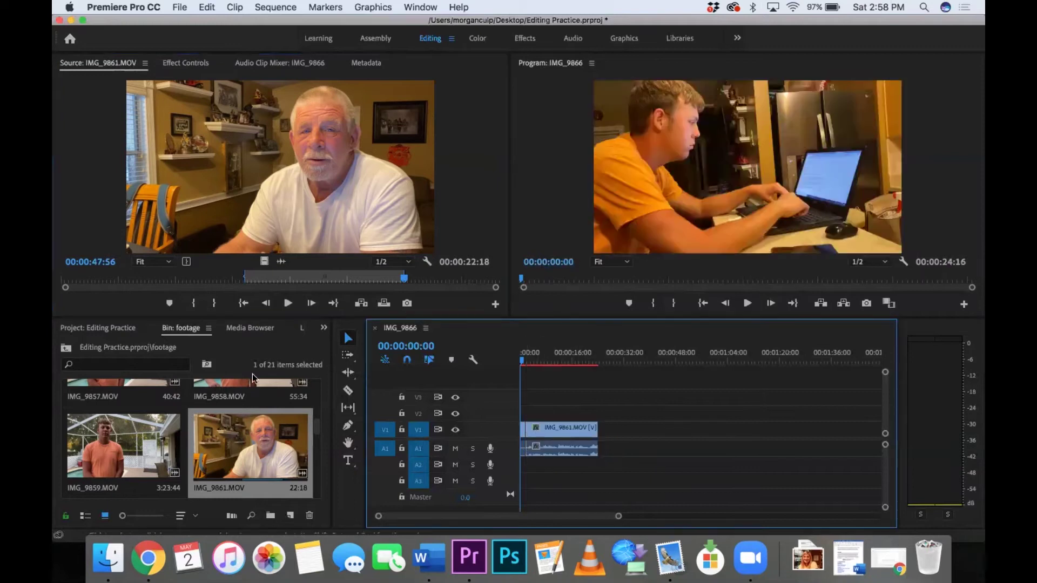
Step: Add a 1:30:30 IMG_9859 excerpt starting at 00:00:55:34 right after IMG_9861 on V1
double_click(135, 452)
drag(186, 279, 374, 280)
key(i)
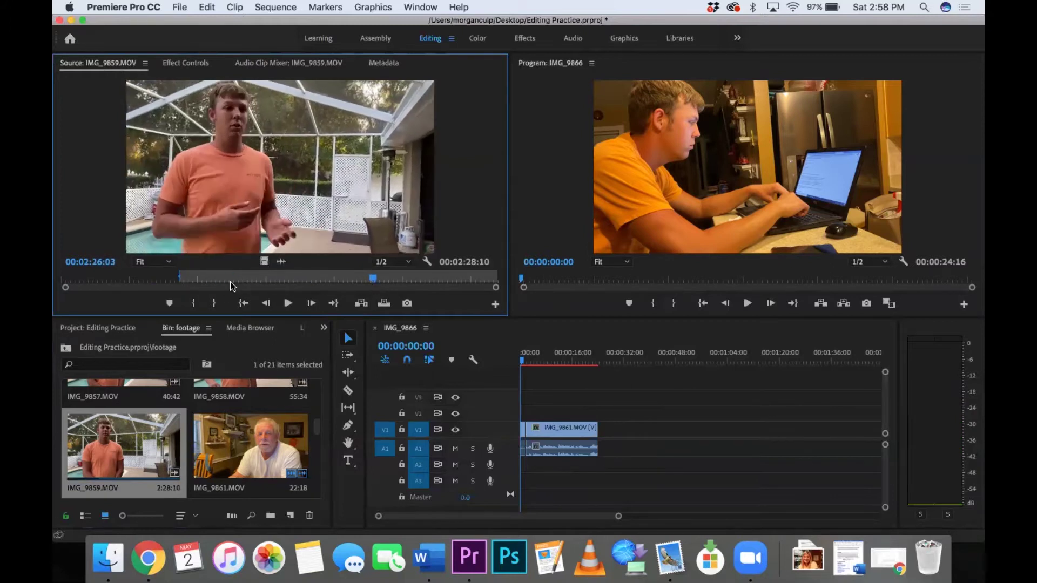
click(215, 304)
drag(231, 210, 598, 427)
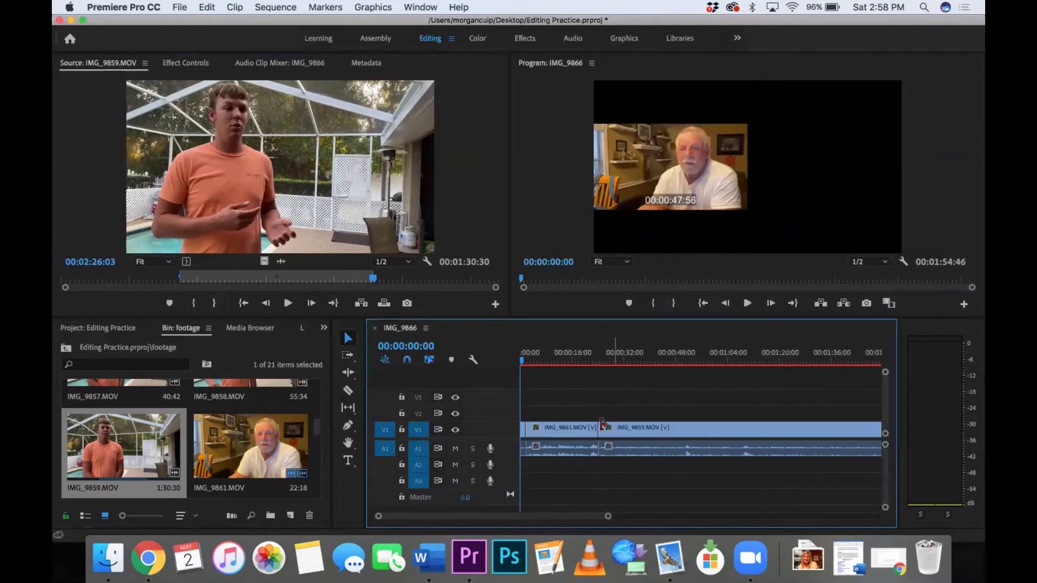
drag(616, 361, 642, 361)
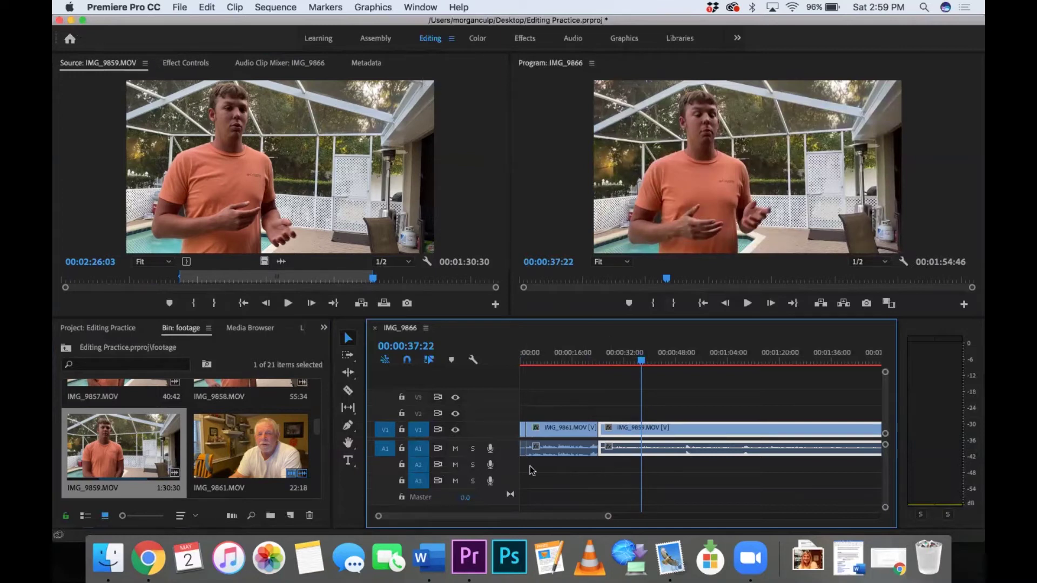
Step: Save the Premiere project and switch to the web browser
key(super+s)
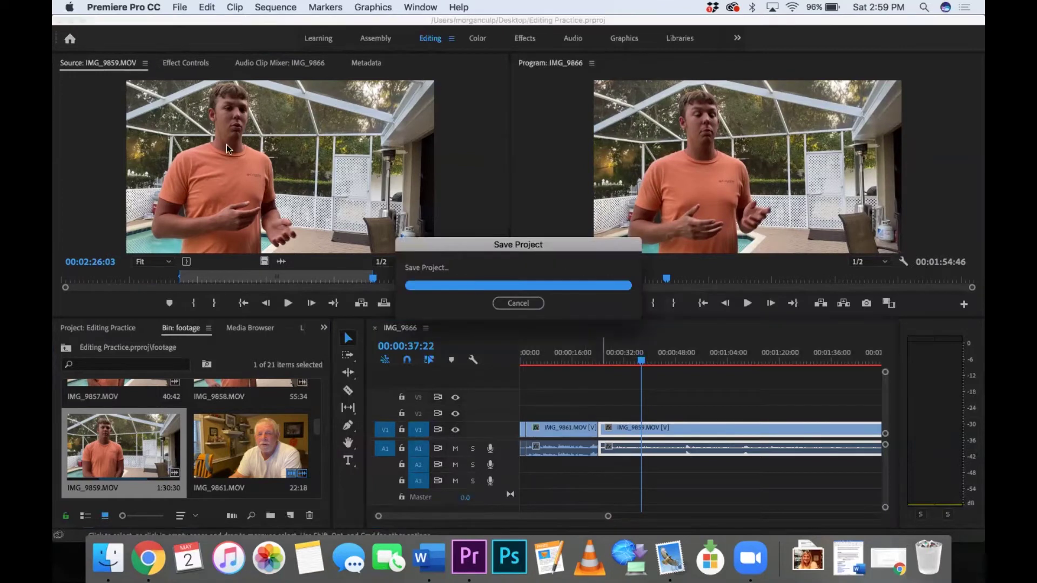
click(72, 20)
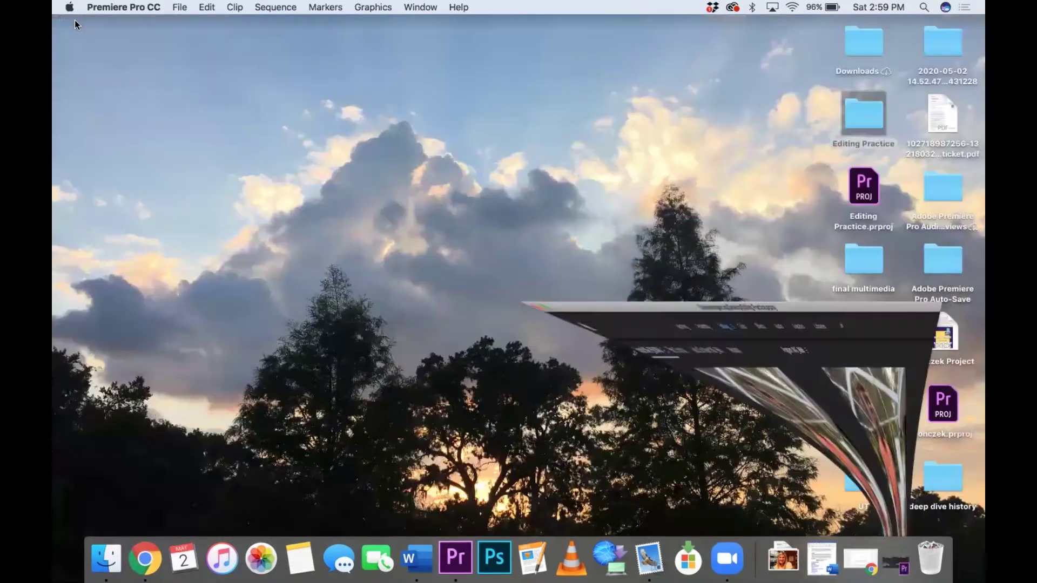
key(super+Tab)
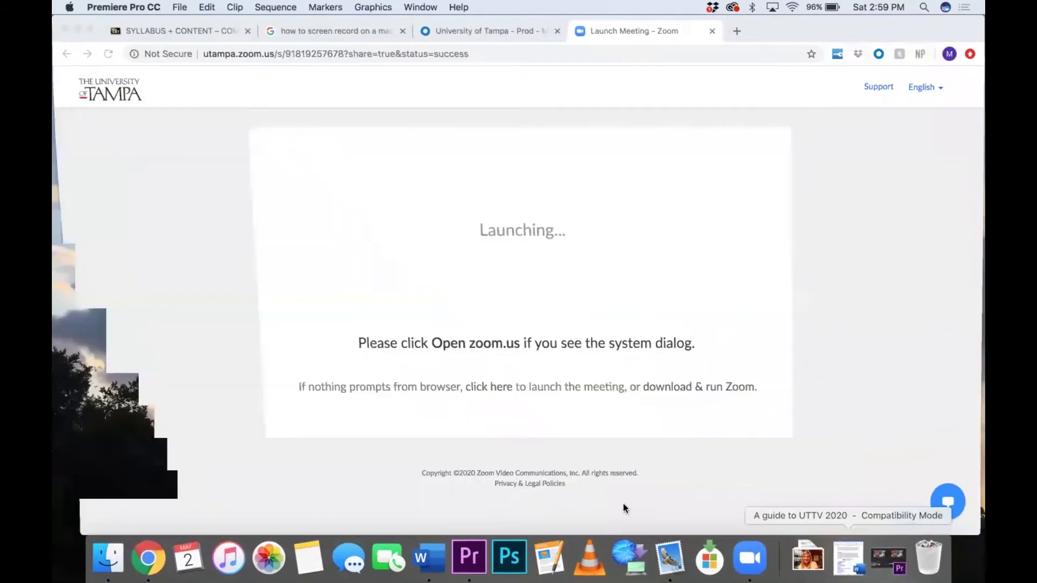
Step: Go to the SYLLABUS + CONTENT course page and scroll to the UTTV Keynote lower-third graphics
click(161, 34)
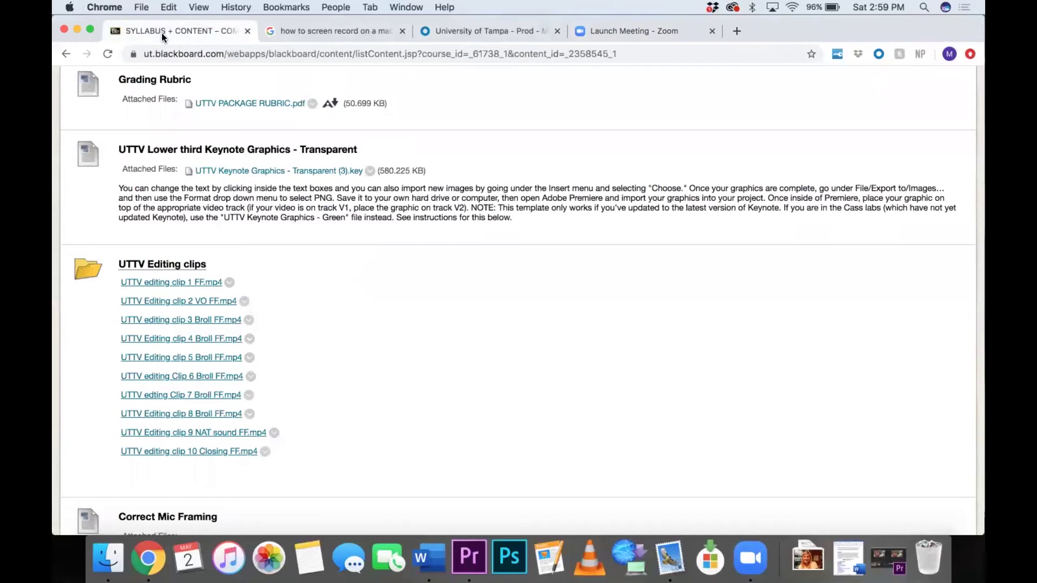
scroll(295, 241, up, 5)
scroll(295, 242, up, 3)
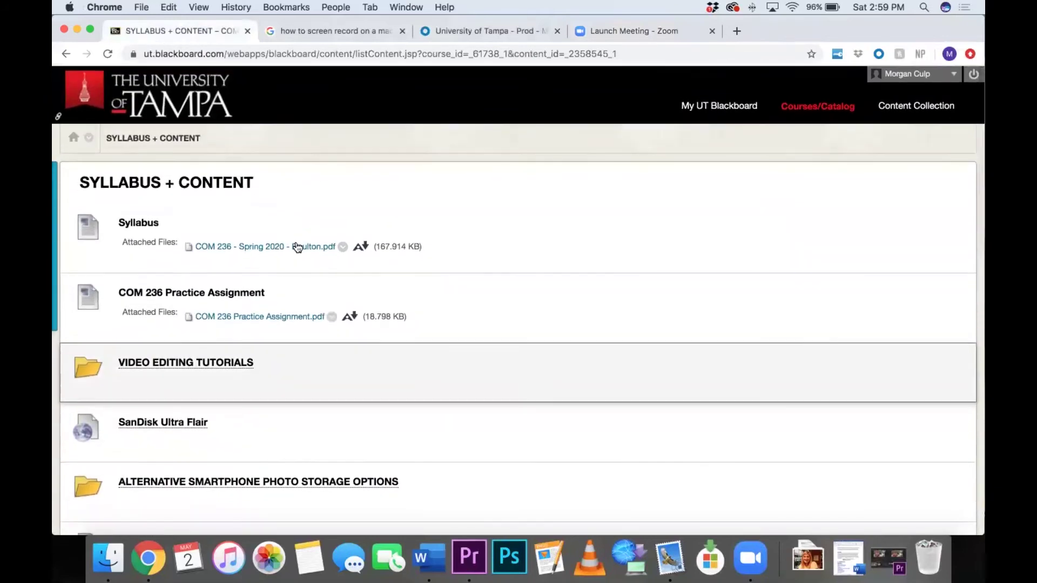
scroll(378, 236, down, 10)
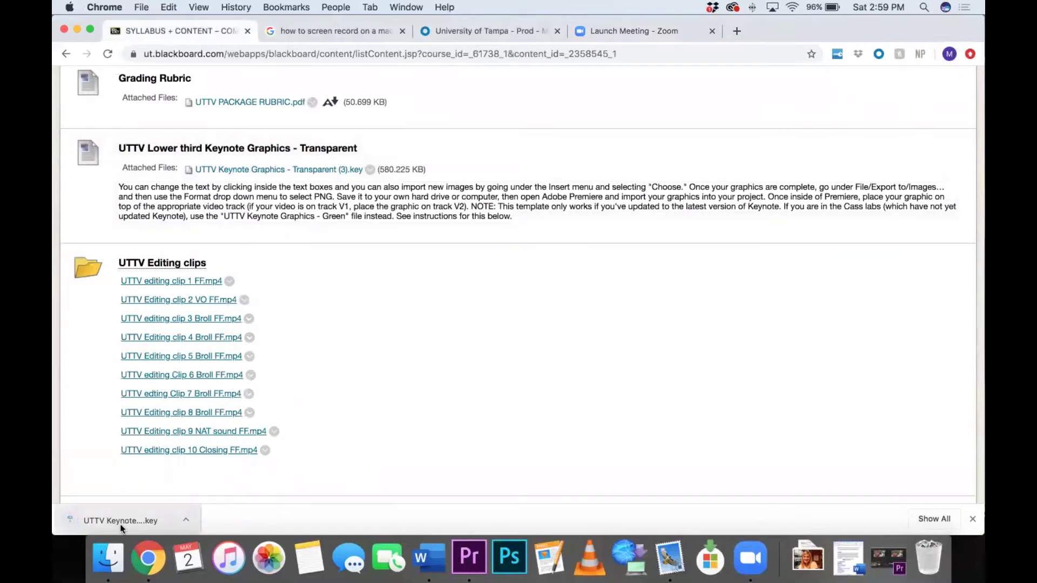
Step: Open the downloaded UTTV Keynote Graphics file and dismiss the update notice
click(120, 520)
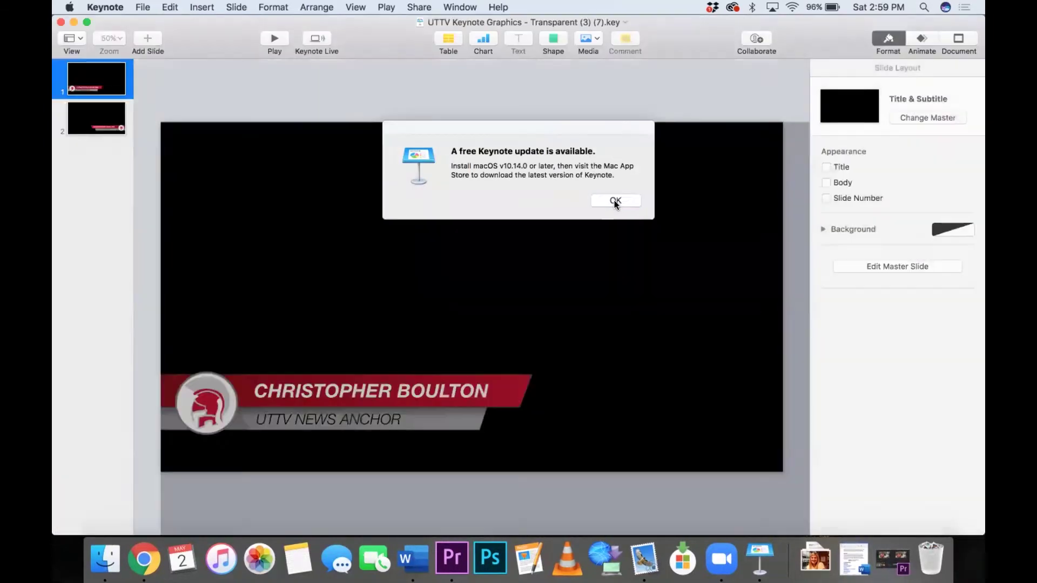
click(614, 201)
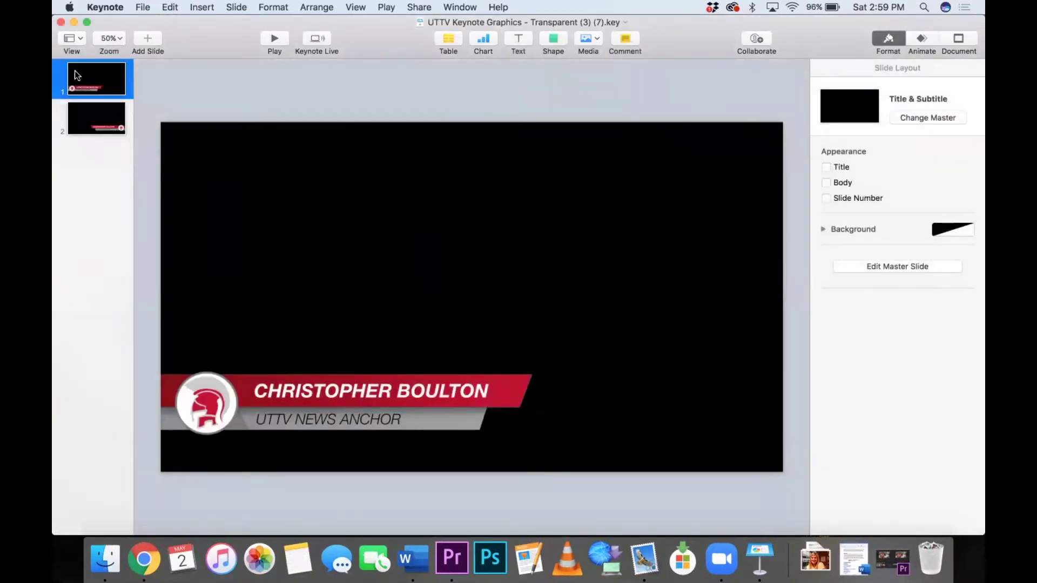
click(89, 120)
click(100, 75)
Step: Replace the name on slide 1's red banner with the anchor's full name
double_click(340, 393)
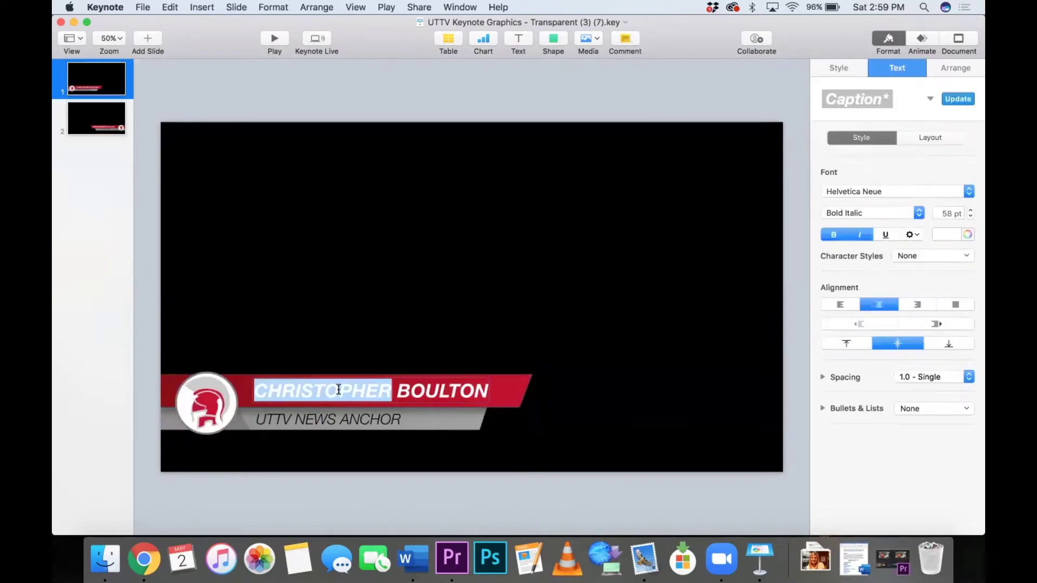
key(BackSpace)
double_click(402, 390)
key(BackSpace)
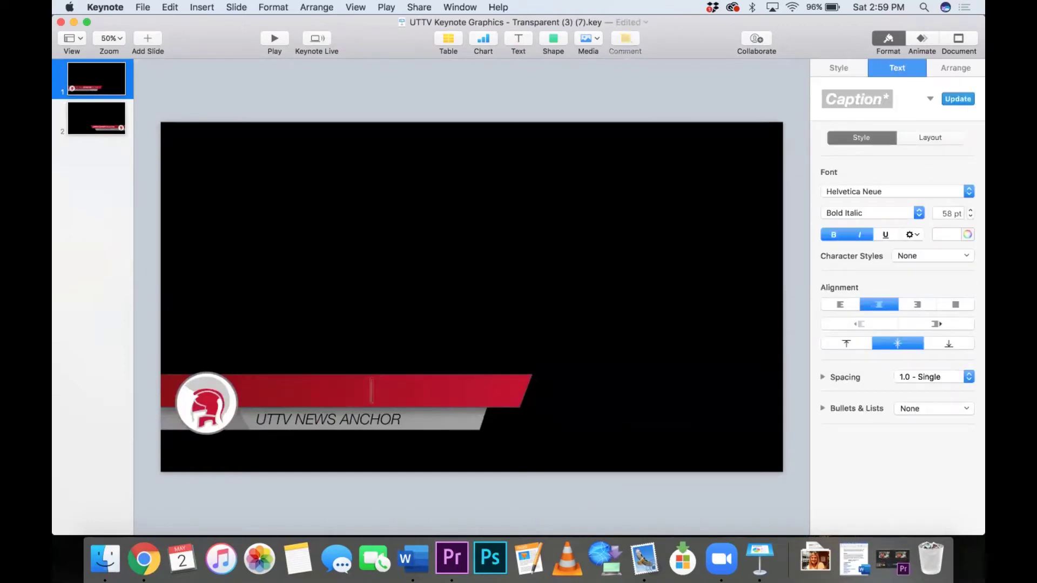
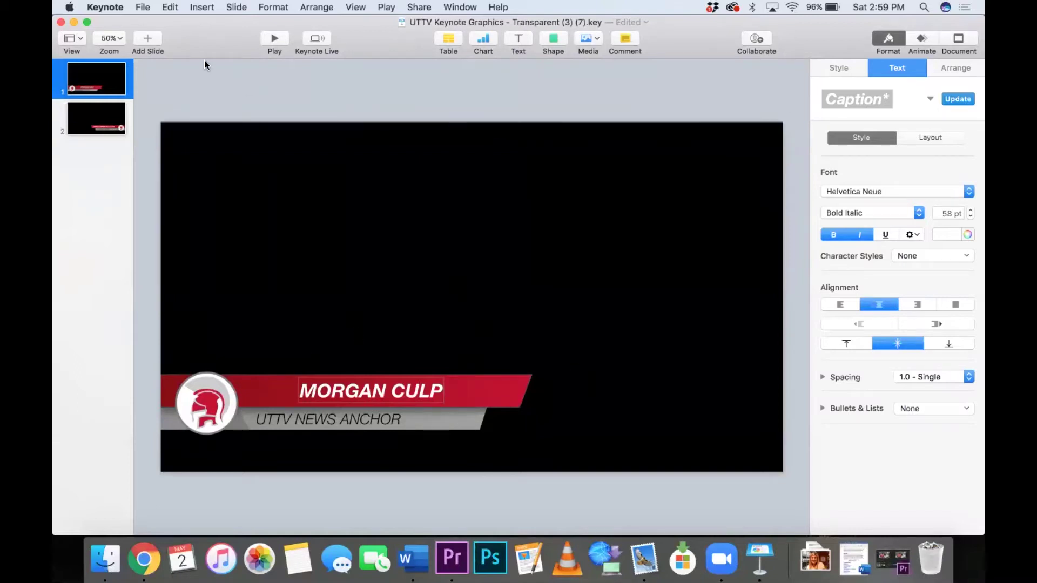
Step: Replace the name on slide 2's red banner with a new person's full name
click(102, 129)
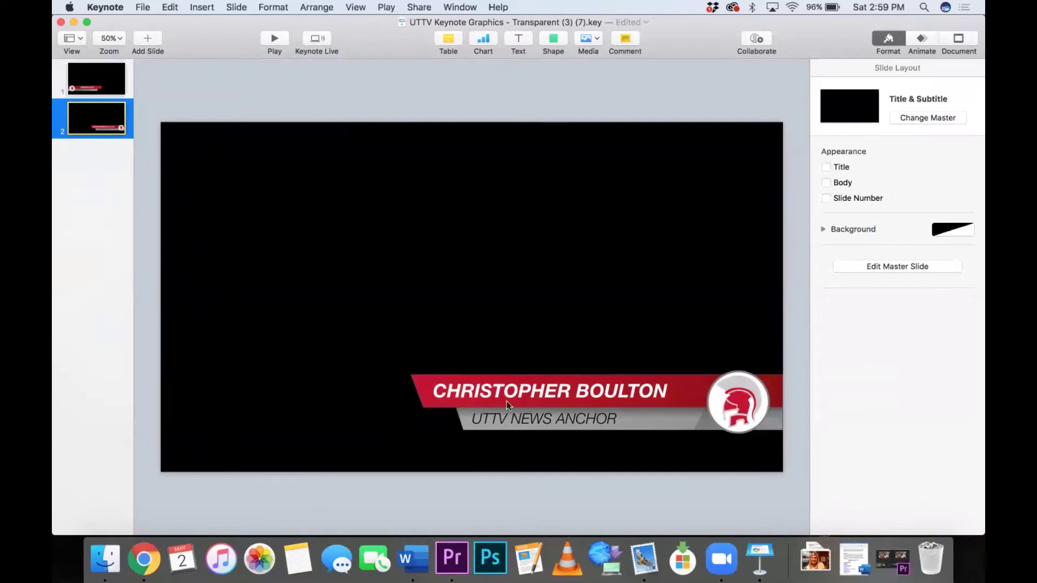
double_click(540, 395)
key(BackSpace)
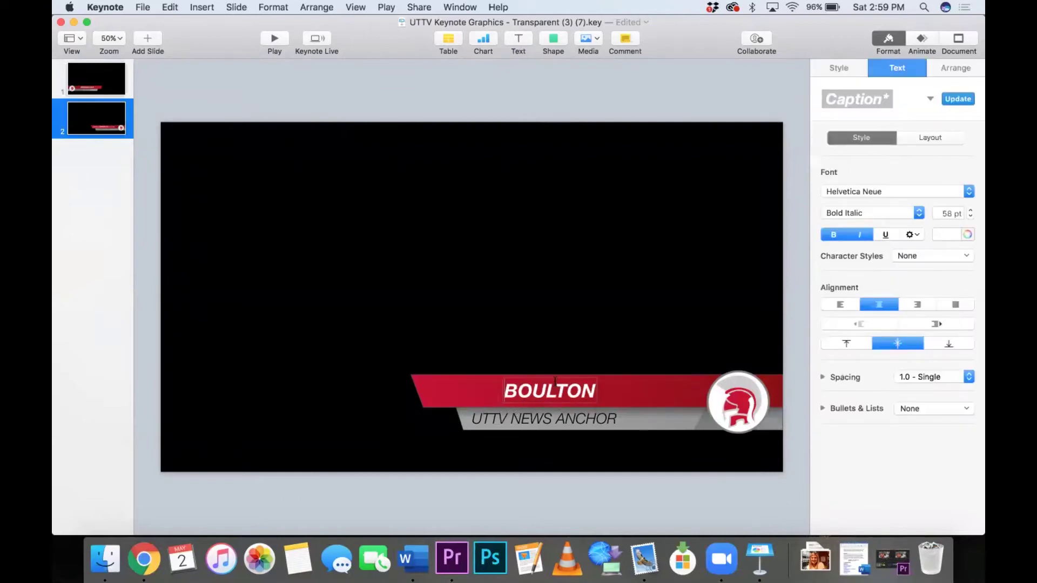
double_click(566, 382)
key(BackSpace)
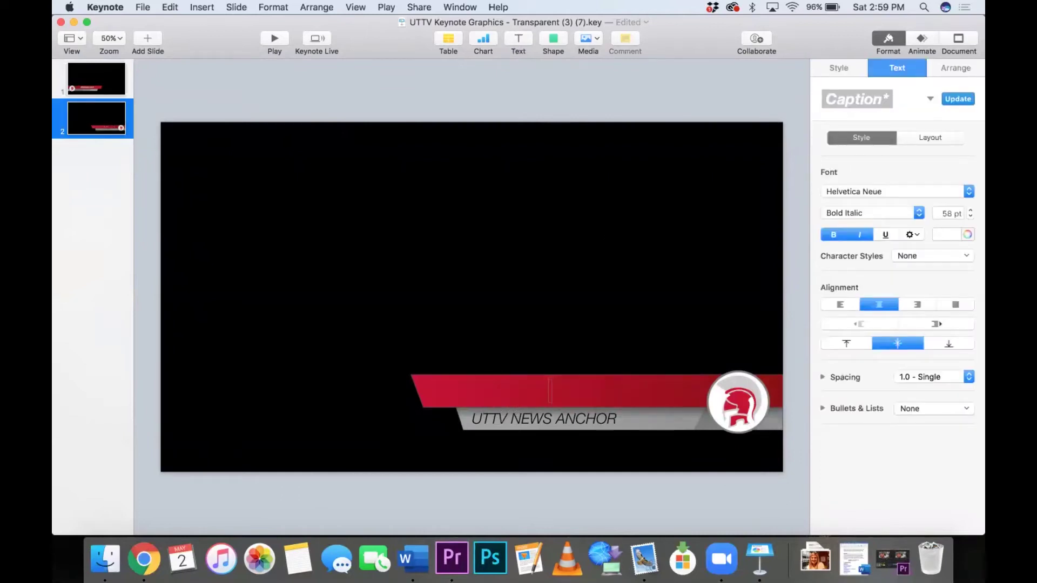
text(JOE SMIT)
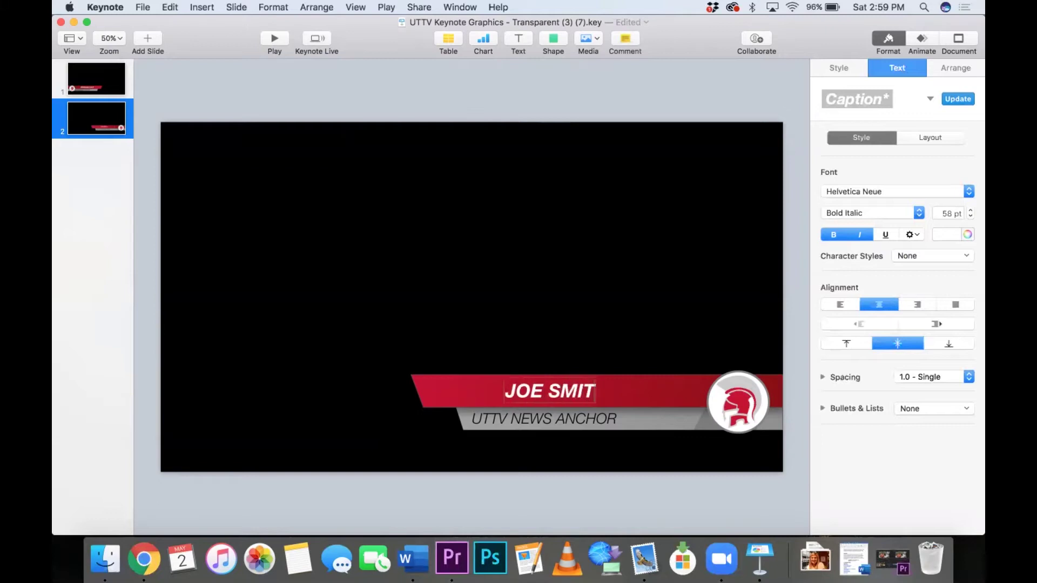
text(H)
Step: Change slide 2's subtitle to SUNCOAST DRILLERS and nudge the name text box left
double_click(596, 420)
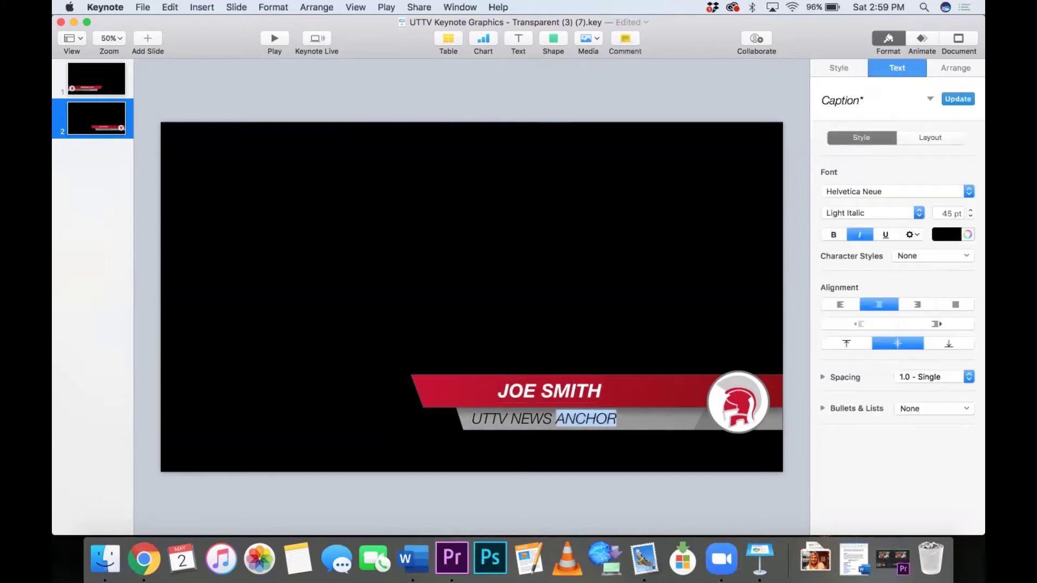
key(BackSpace)
key(BackSpace)
key(BackSpace)
key(BackSpace)
key(BackSpace)
key(BackSpace)
key(BackSpace)
key(BackSpace)
key(BackSpace)
key(BackSpace)
key(BackSpace)
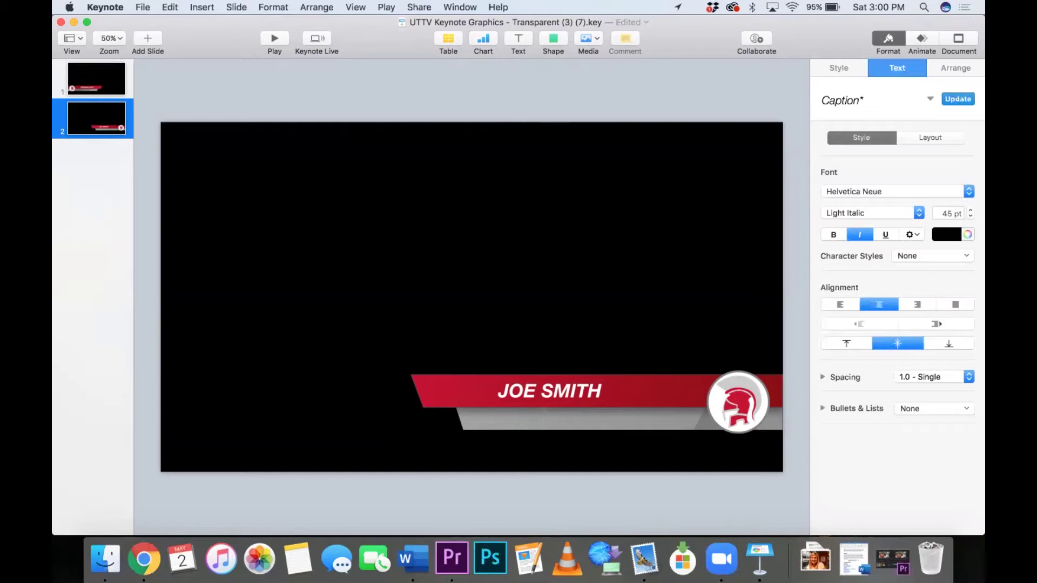
text(WE)
key(BackSpace)
text(SUNCOAS)
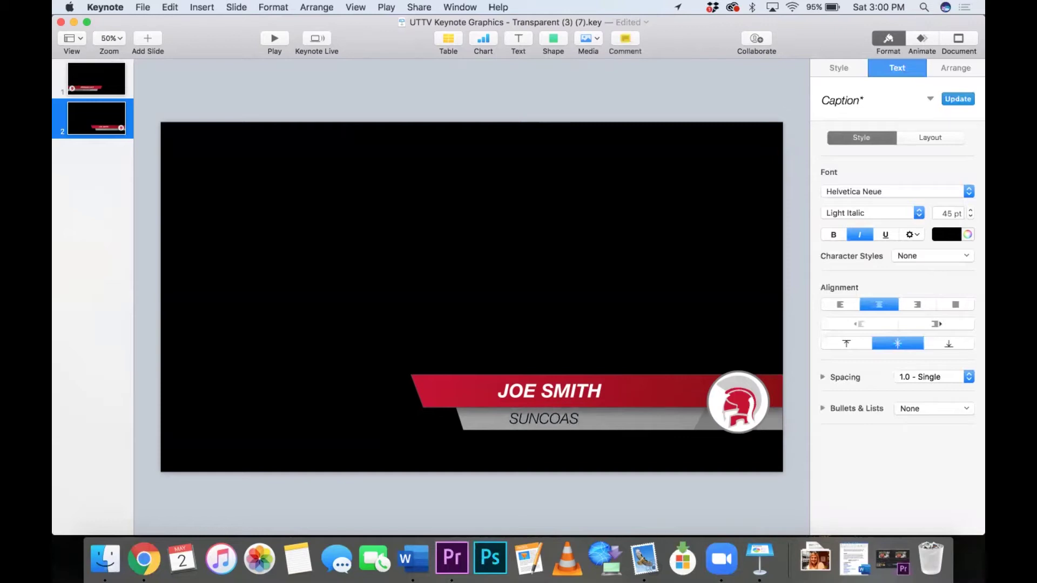
text(T DRILLERS)
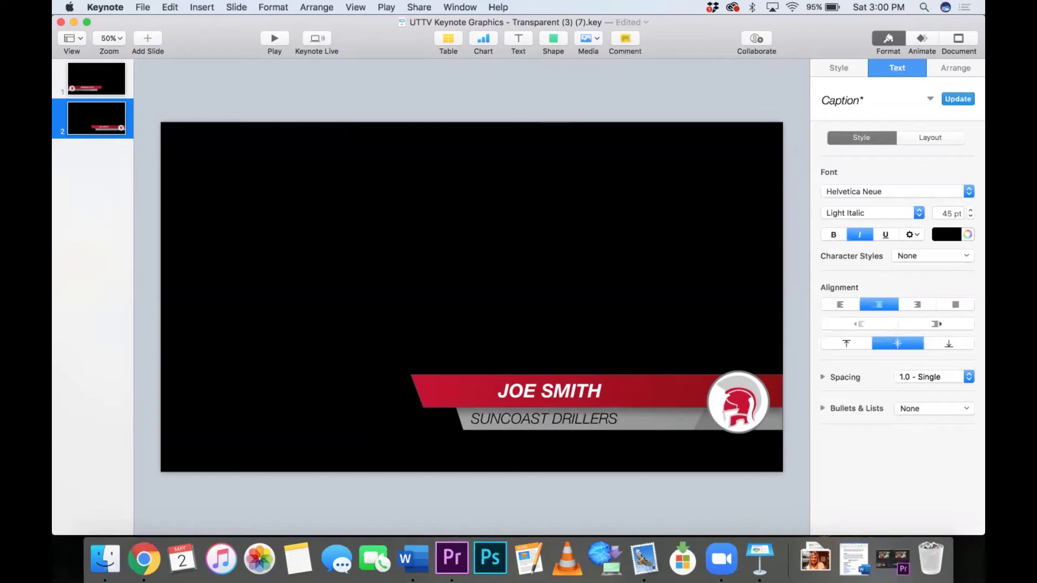
drag(572, 392, 608, 419)
click(102, 88)
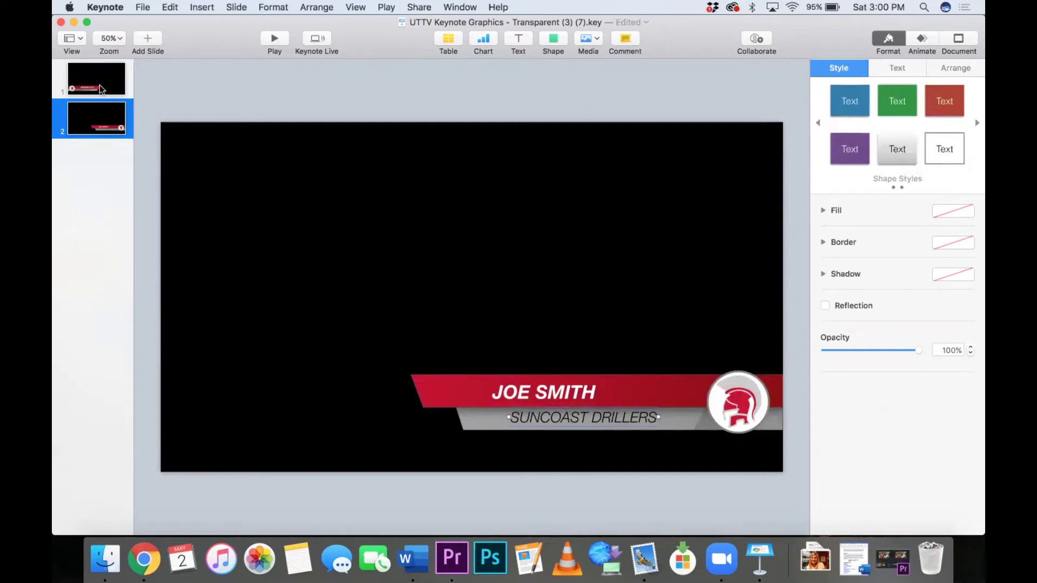
click(96, 119)
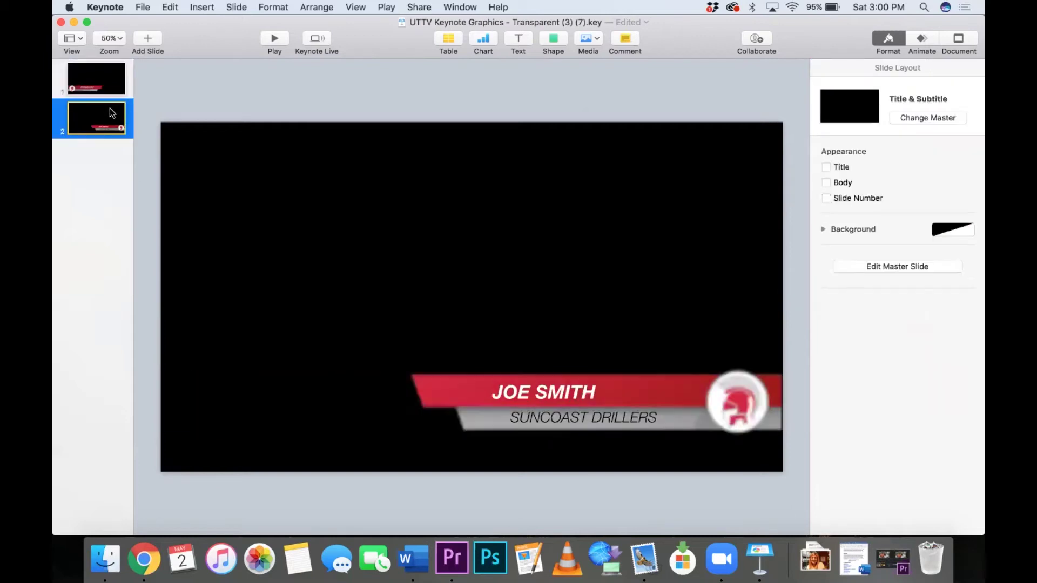
Step: Export the two lower-third slides as PNG images to the Desktop via File > Export To > Images
click(101, 87)
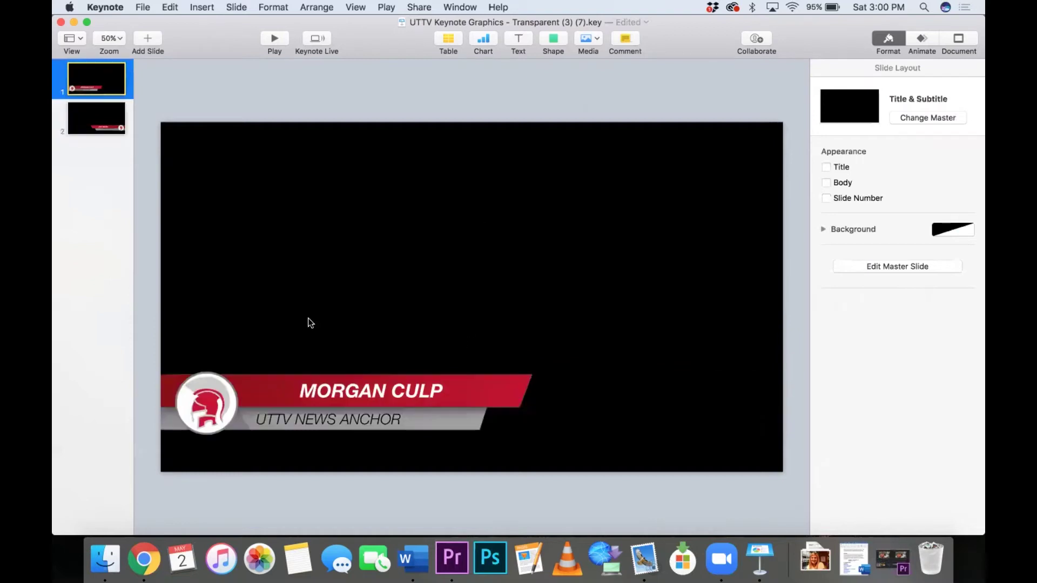
click(110, 125)
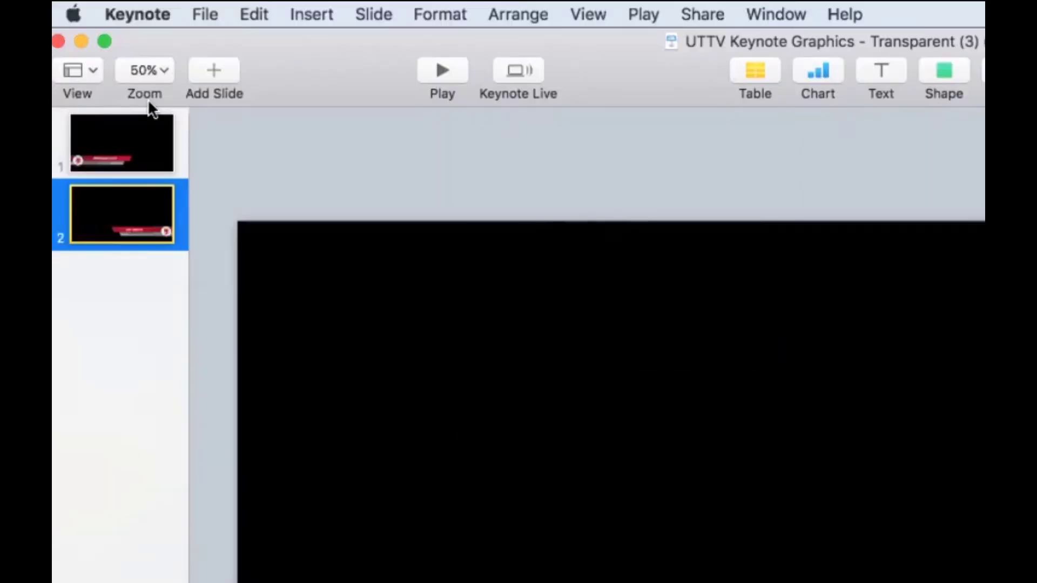
click(208, 4)
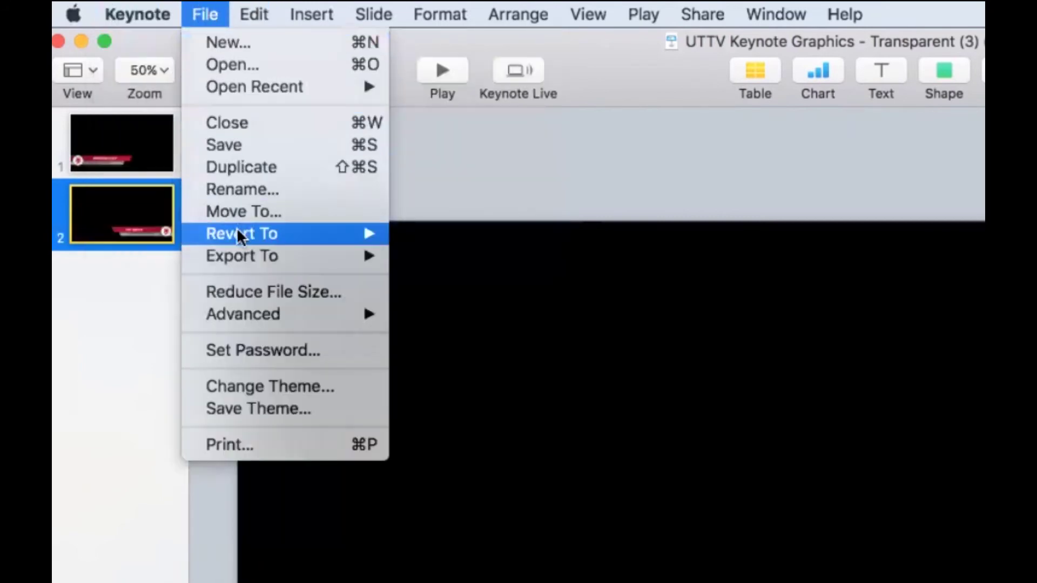
mouse_move(237, 251)
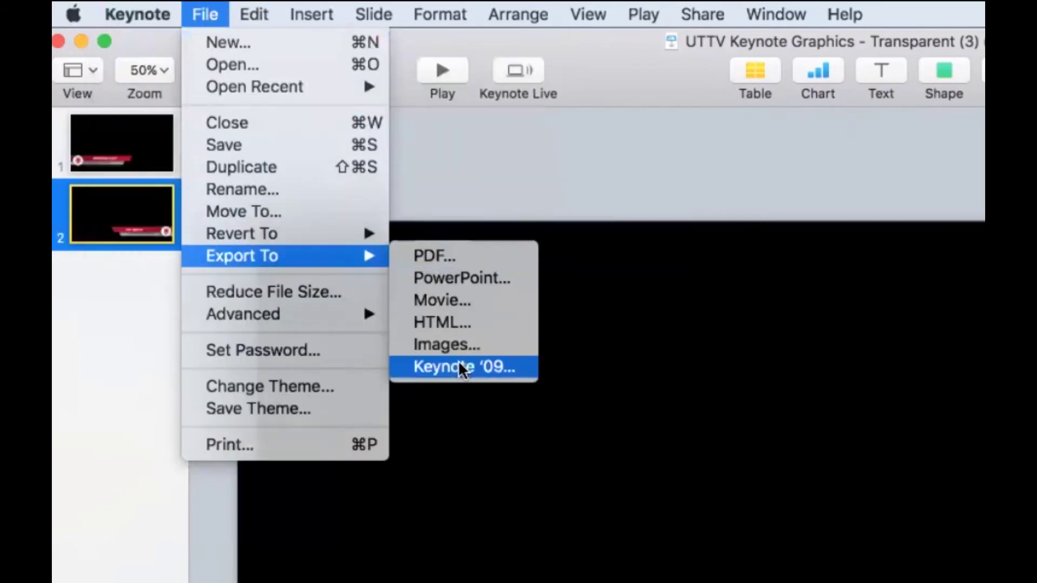
click(456, 345)
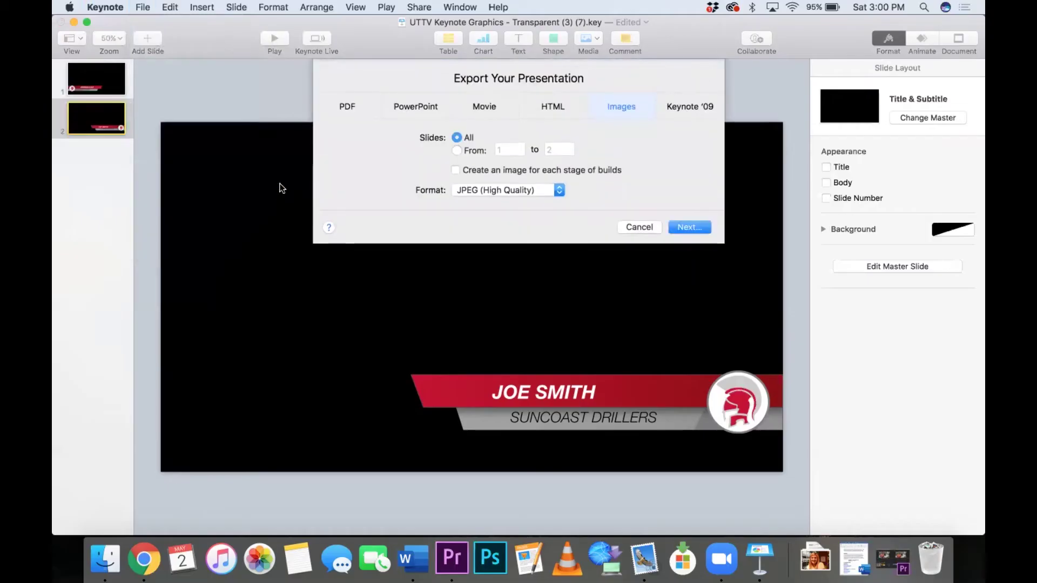
click(563, 190)
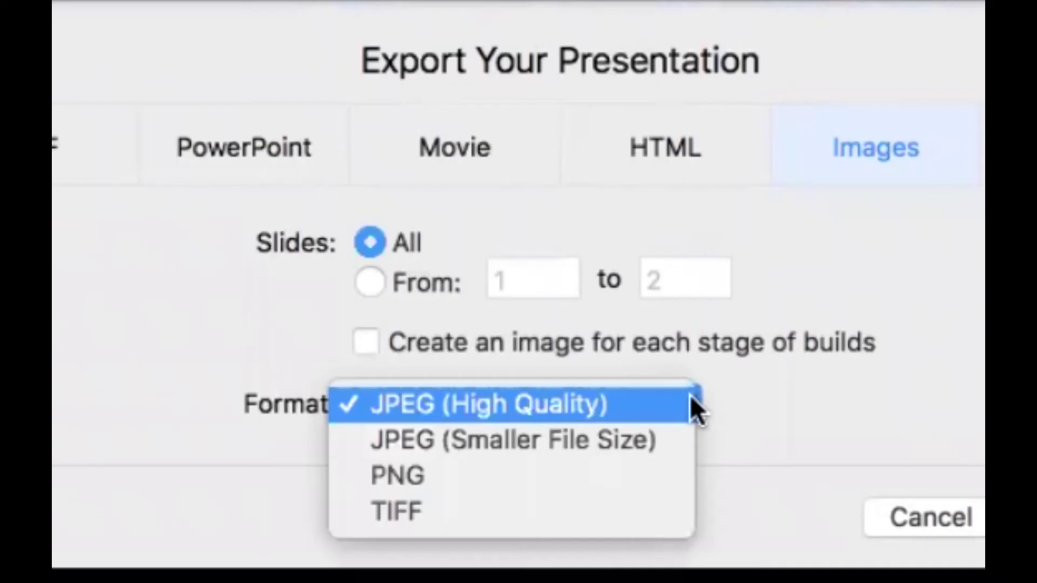
click(500, 464)
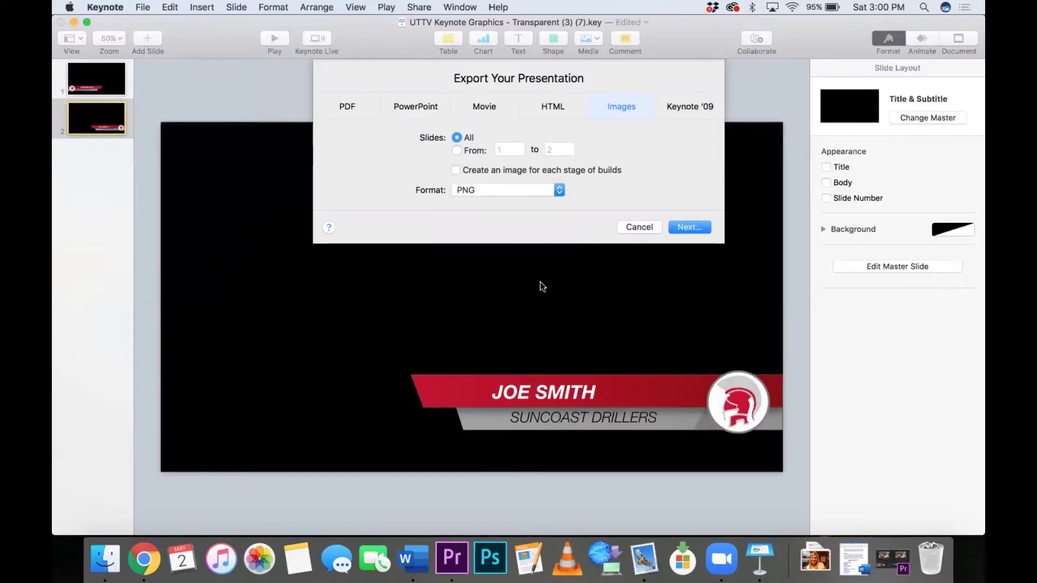
click(679, 228)
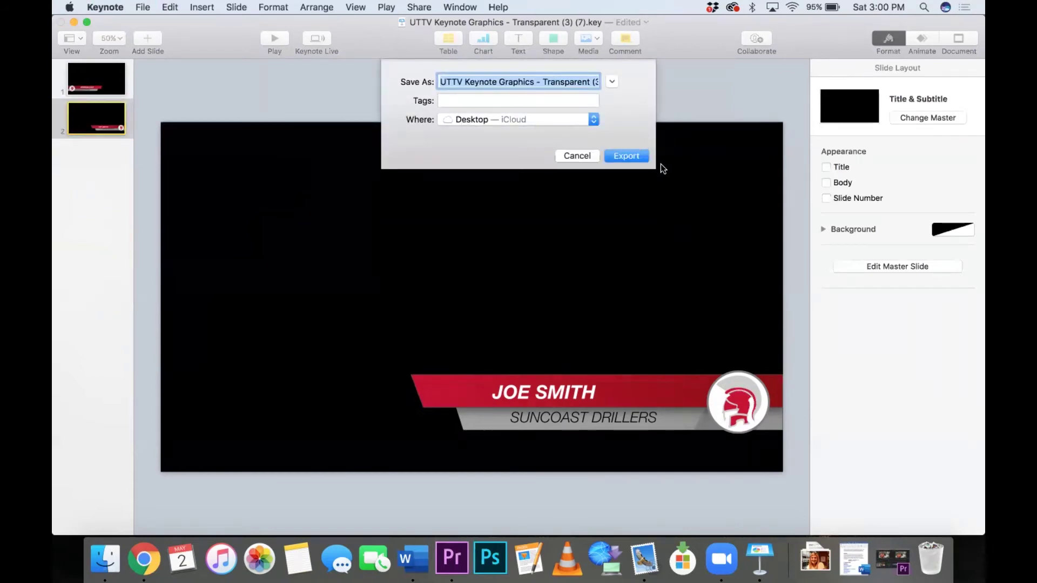
click(616, 157)
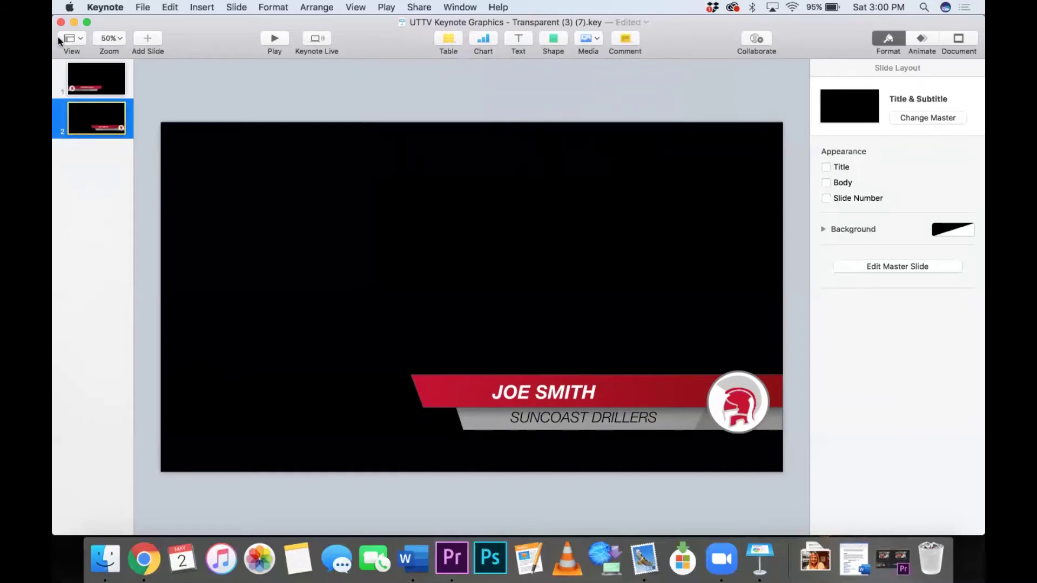
Step: Minimize Keynote and Chrome, open the exported-graphics folder on the desktop, and return to Premiere Pro
click(73, 22)
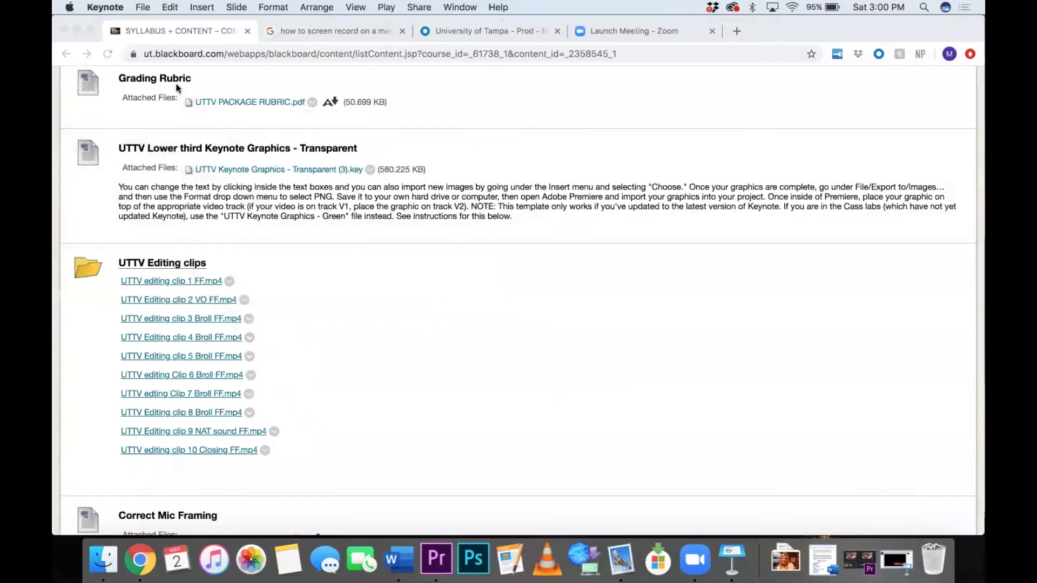
click(76, 29)
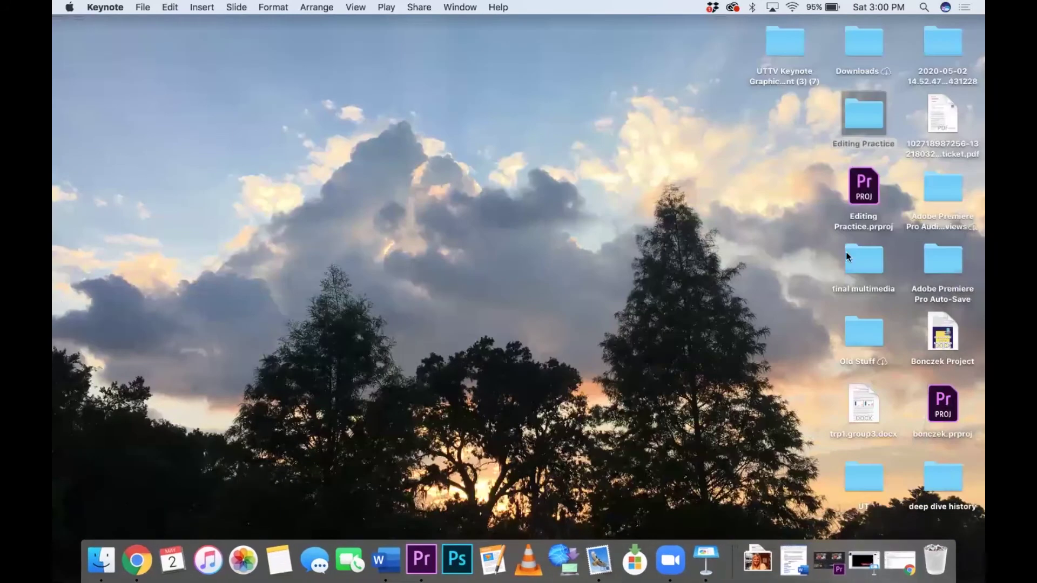
double_click(781, 42)
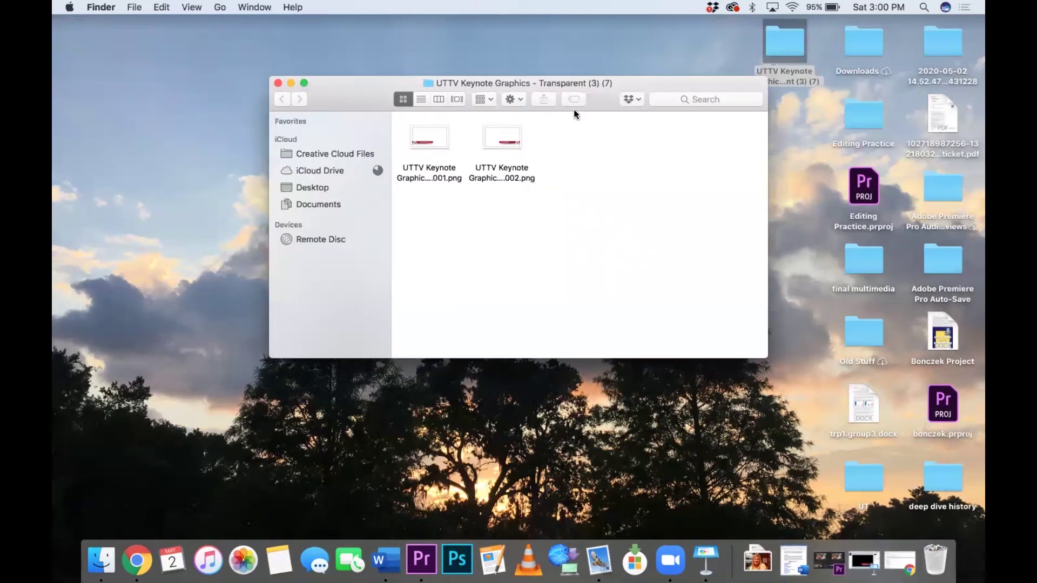
drag(598, 98, 882, 38)
click(829, 561)
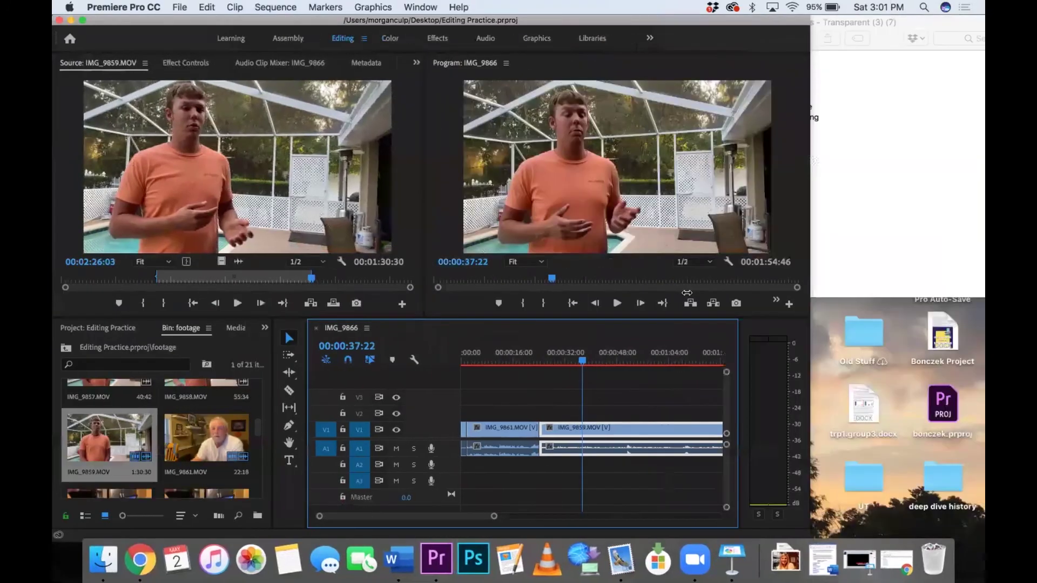
Step: Import both exported lower-third PNGs from the Finder folder into Premiere's footage bin
drag(687, 293, 630, 294)
click(848, 93)
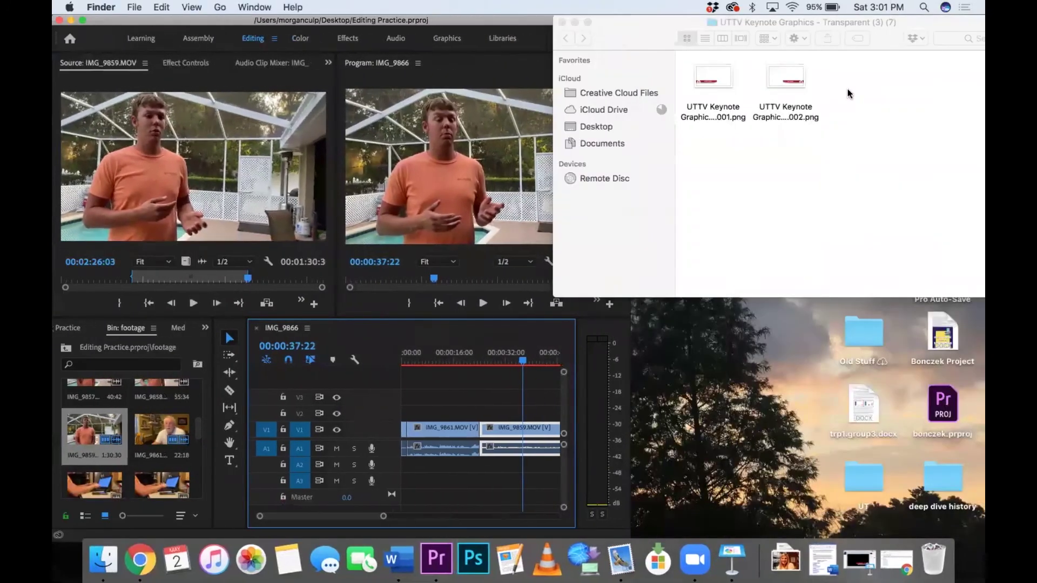
drag(704, 94, 148, 433)
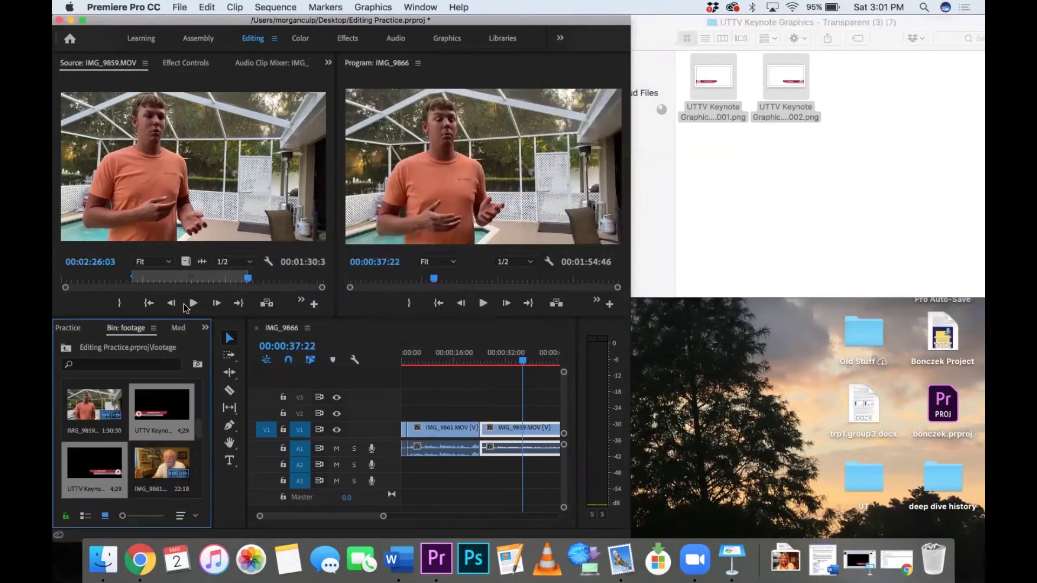
Step: Place the JOE SMITH lower-third graphic on V2 above the interview clip near 00:00:37
double_click(170, 404)
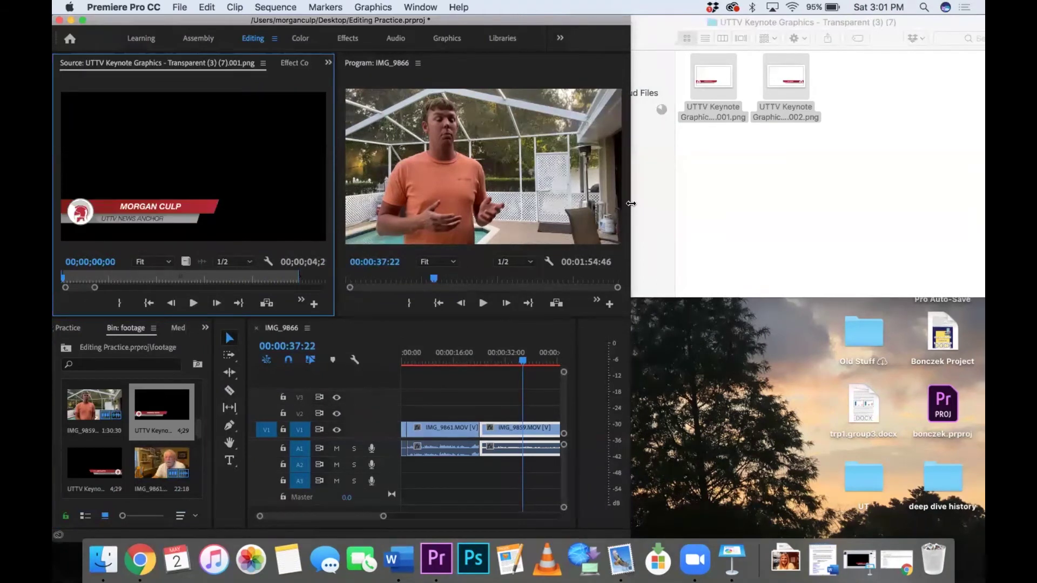
drag(630, 203, 978, 91)
scroll(209, 442, down, 4)
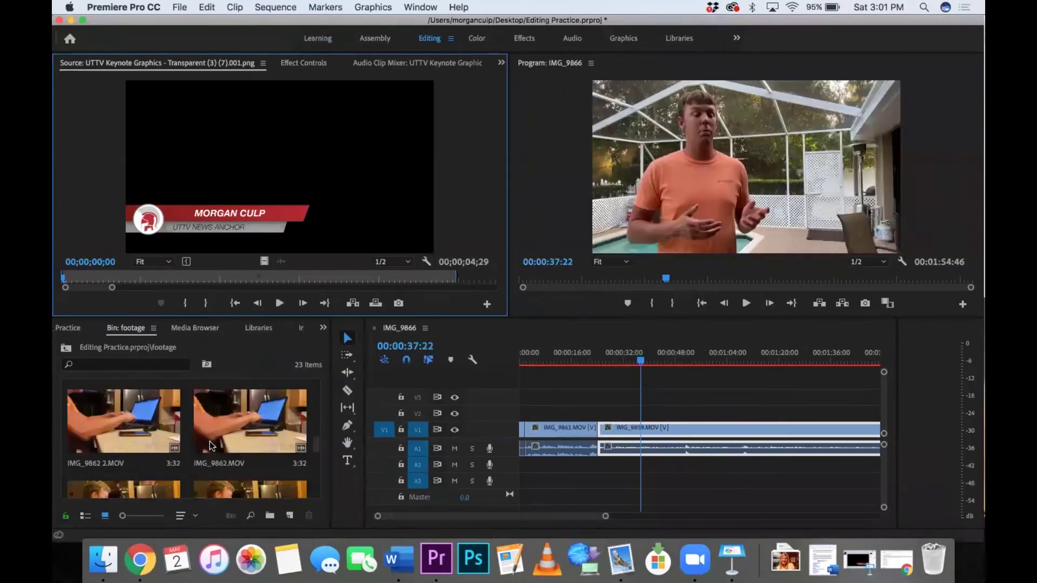
scroll(209, 441, up, 4)
double_click(134, 494)
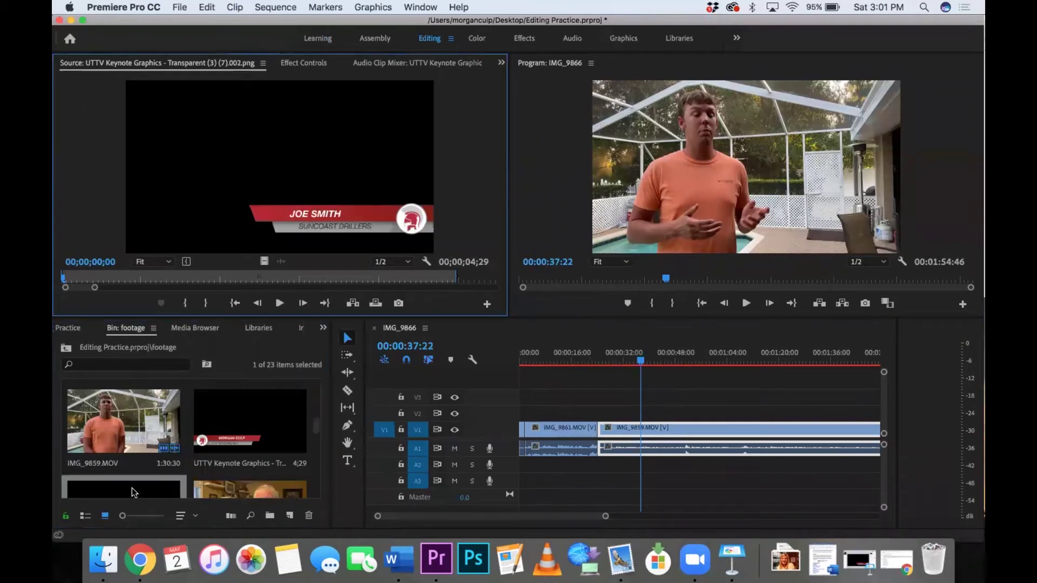
drag(134, 493, 642, 412)
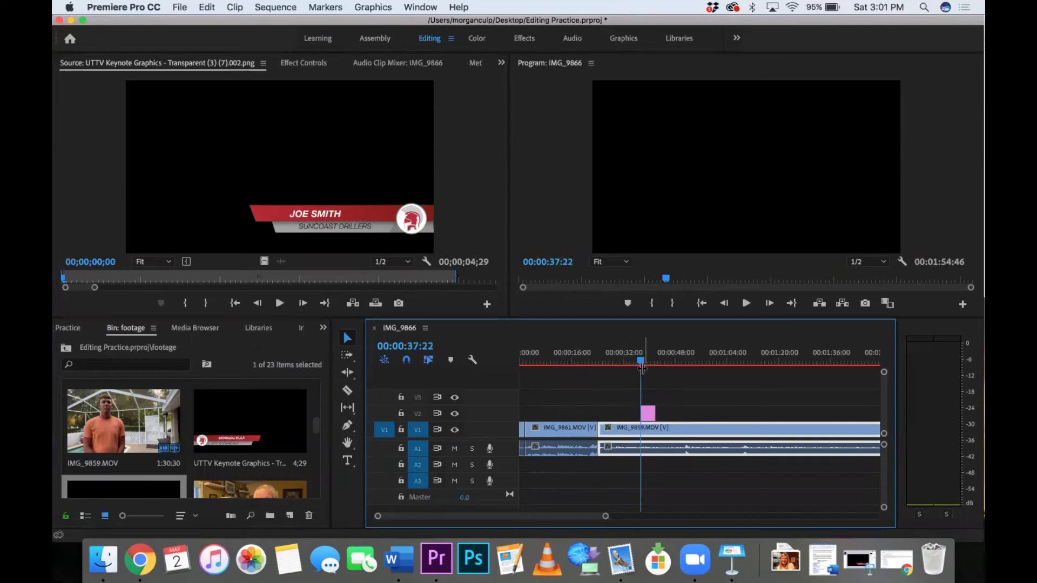
Step: Move the JOE SMITH lower third earlier, to start around 26 seconds, and preview its timing
drag(640, 359, 649, 361)
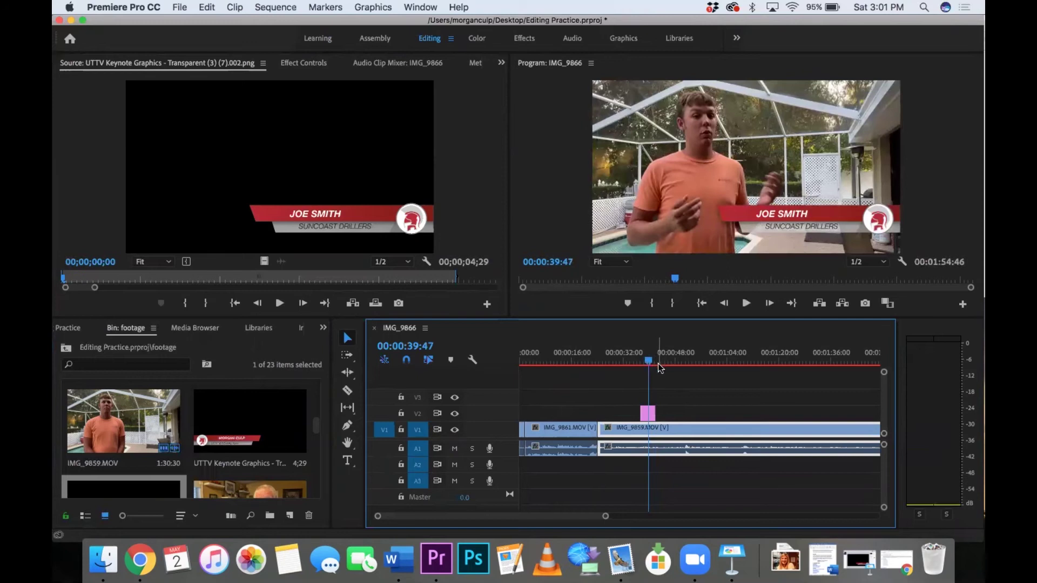
drag(646, 352, 607, 357)
drag(646, 419, 618, 413)
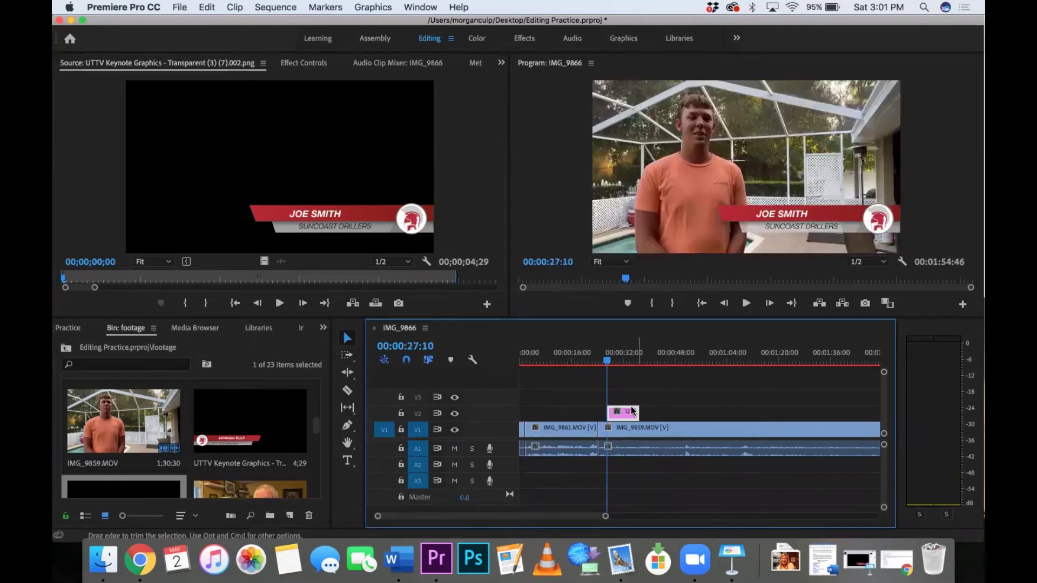
click(597, 361)
key(space)
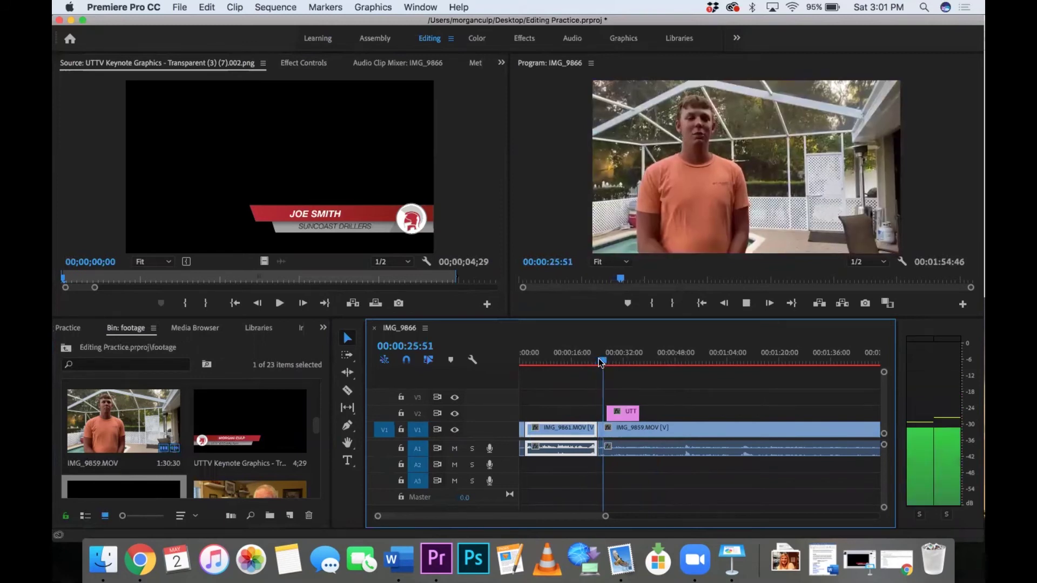
click(627, 426)
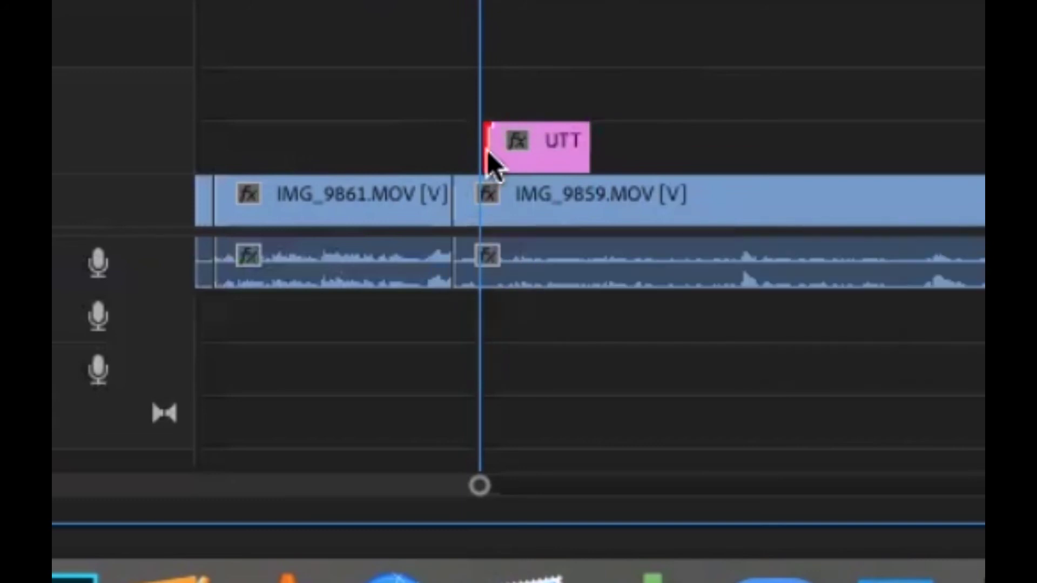
Step: Apply a default transition to the start of the JOE SMITH graphic
right_click(487, 150)
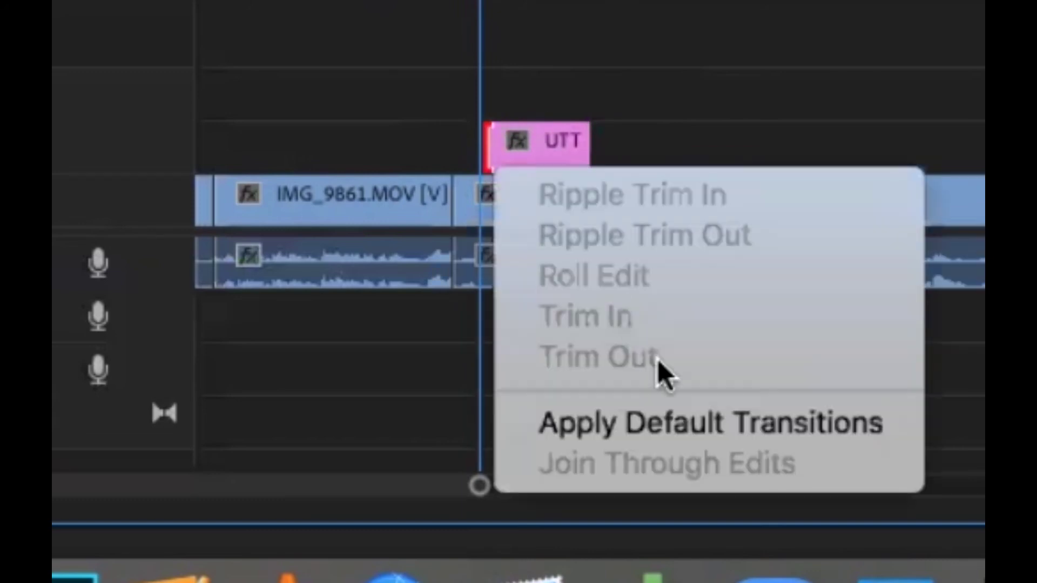
click(641, 411)
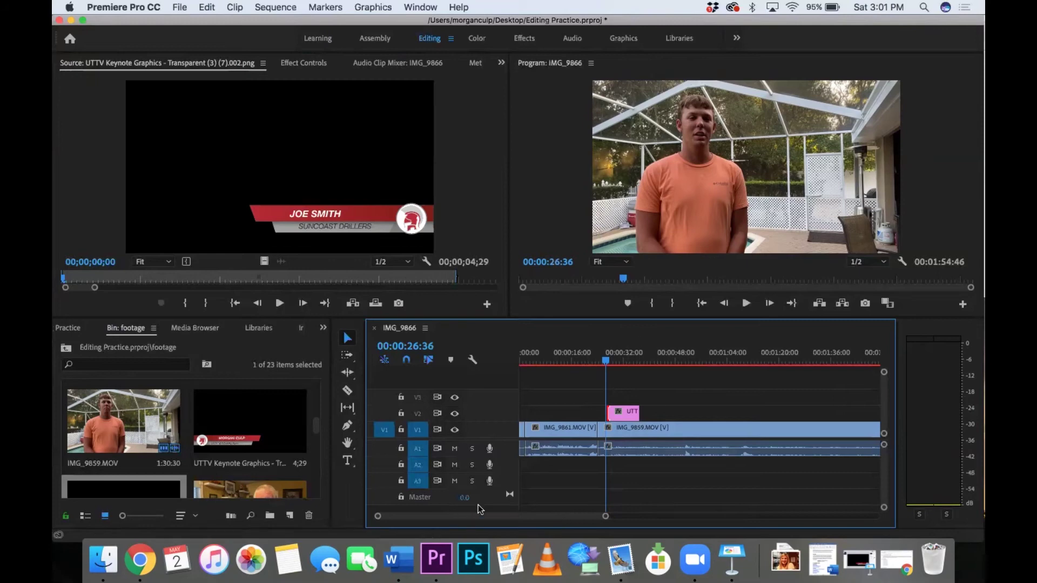
drag(604, 520, 538, 521)
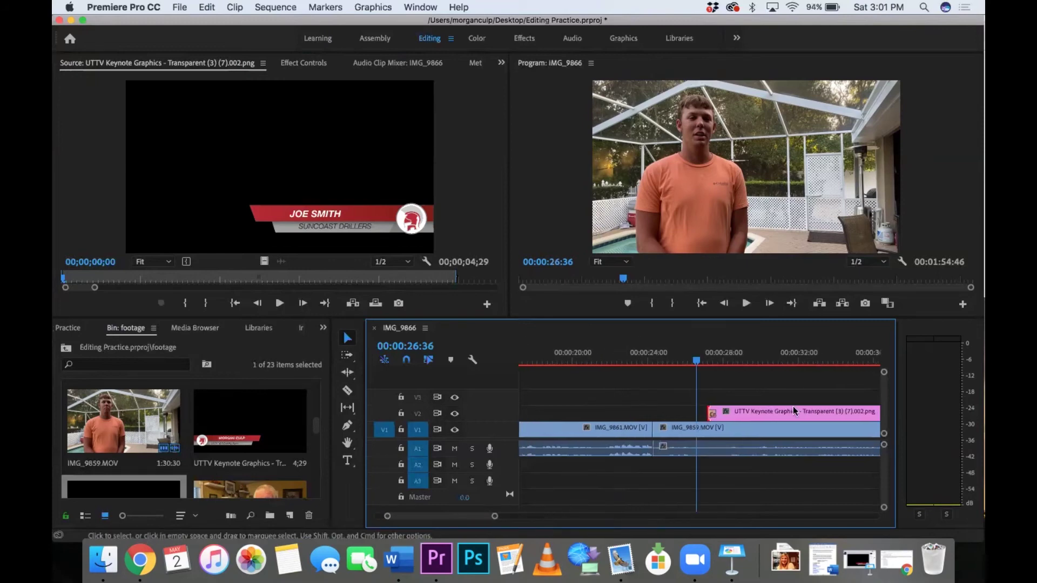
drag(572, 357, 608, 341)
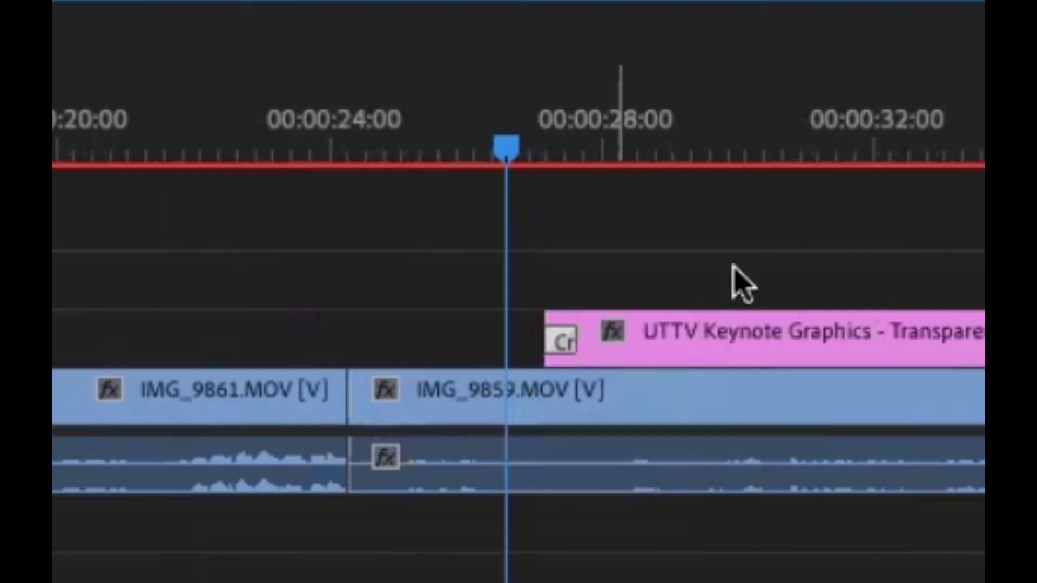
scroll(699, 358, down, 3)
scroll(702, 364, down, 2)
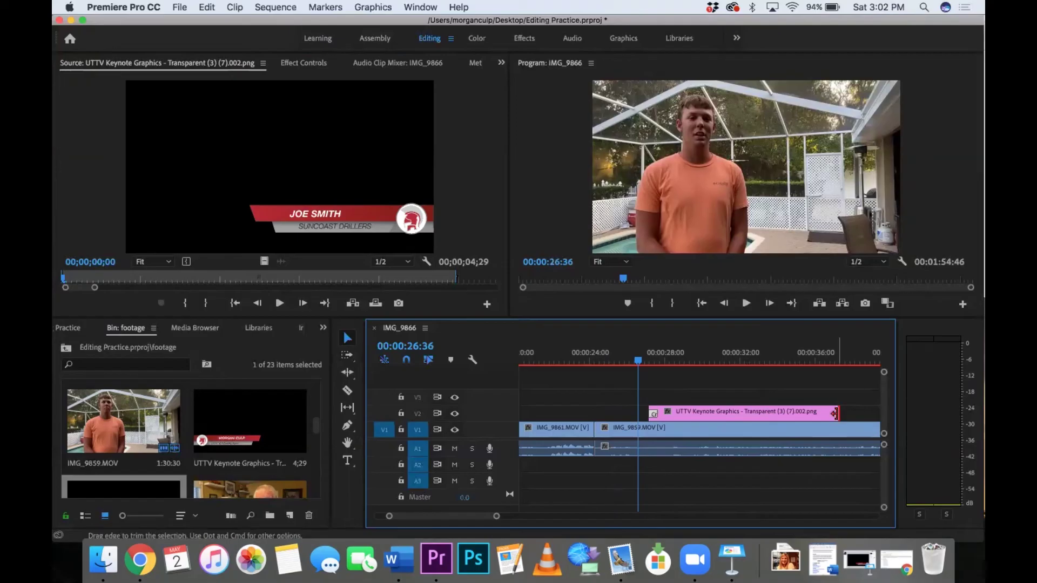
Step: Apply a default transition to the graphic's end and preview it fading in and out
right_click(836, 414)
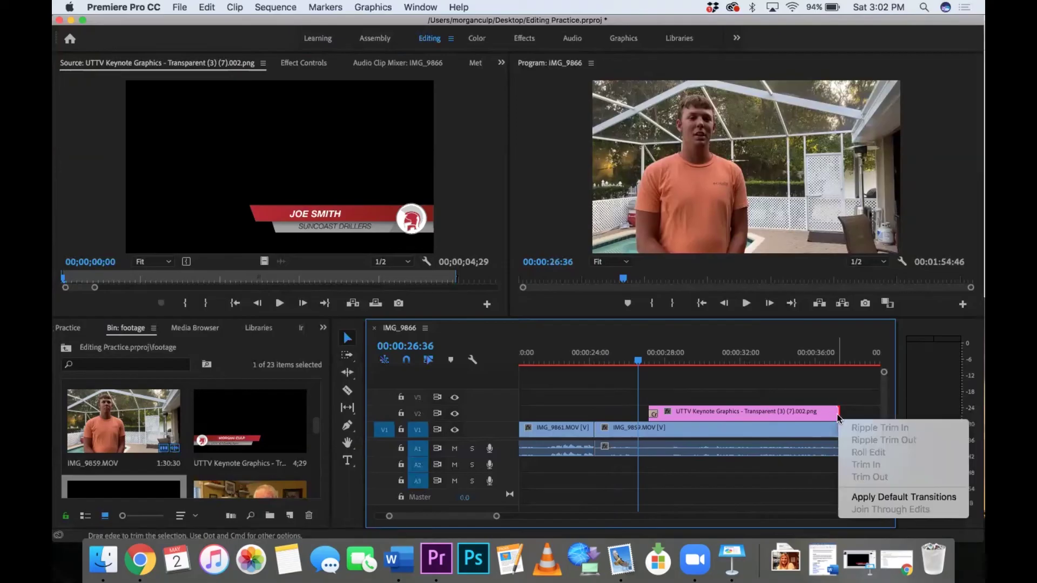
click(874, 495)
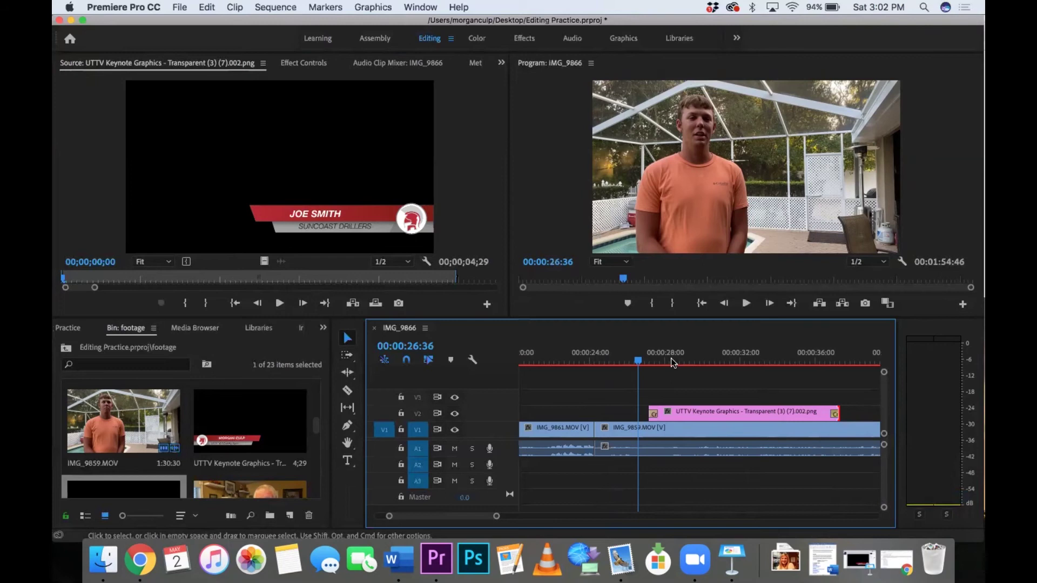
key(space)
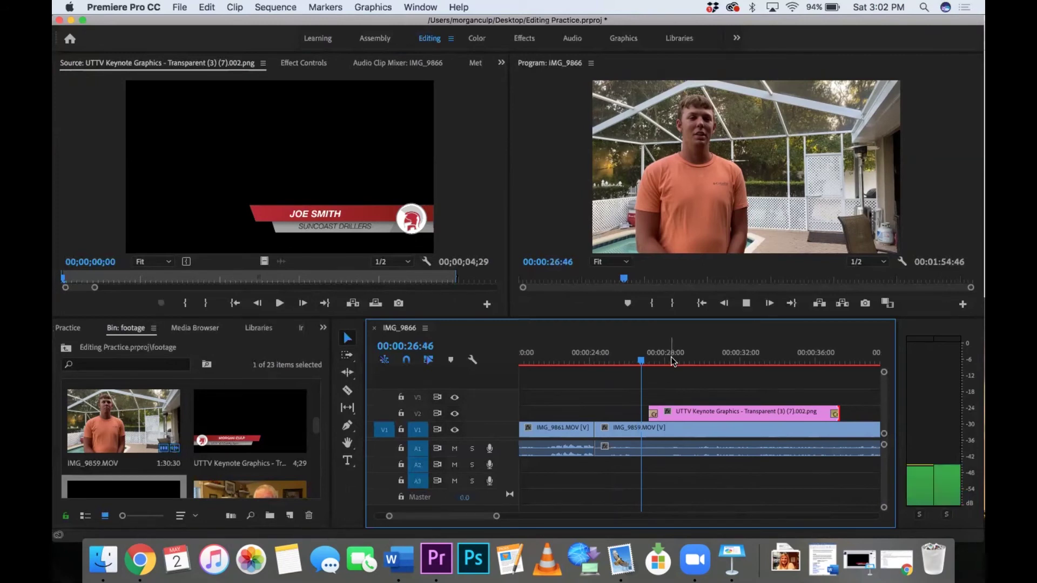
key(space)
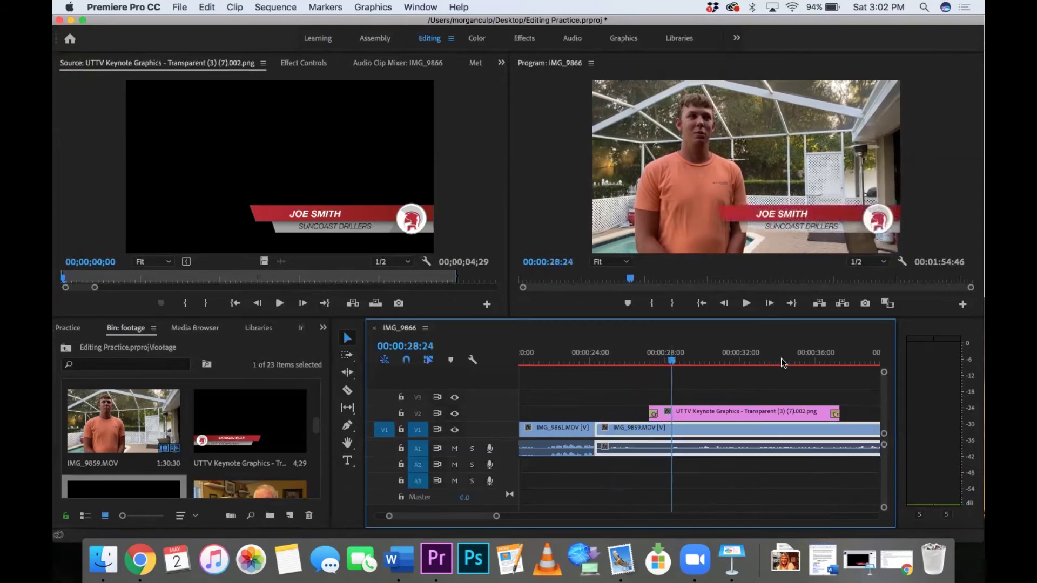
click(816, 361)
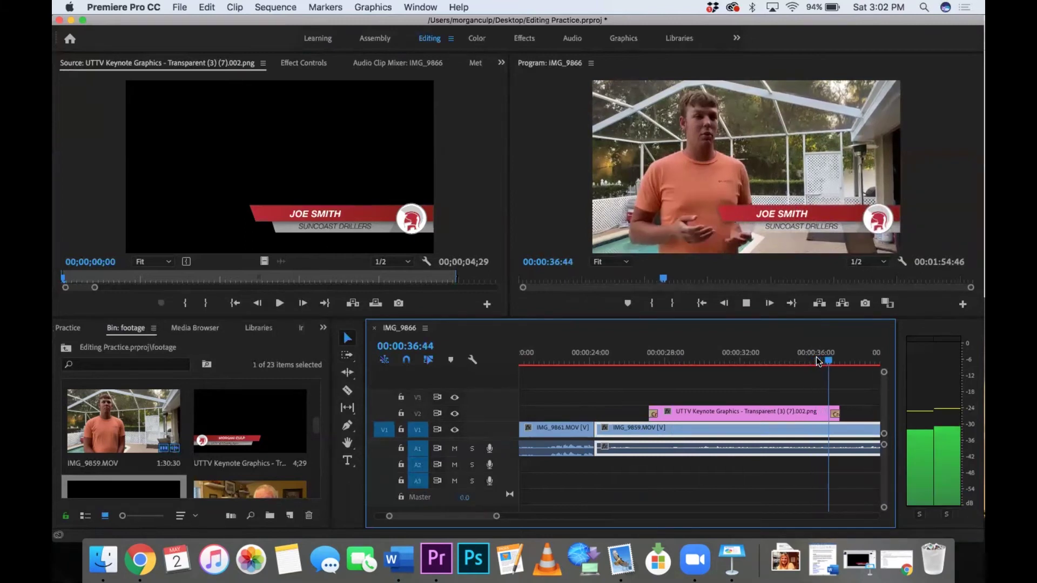
key(space)
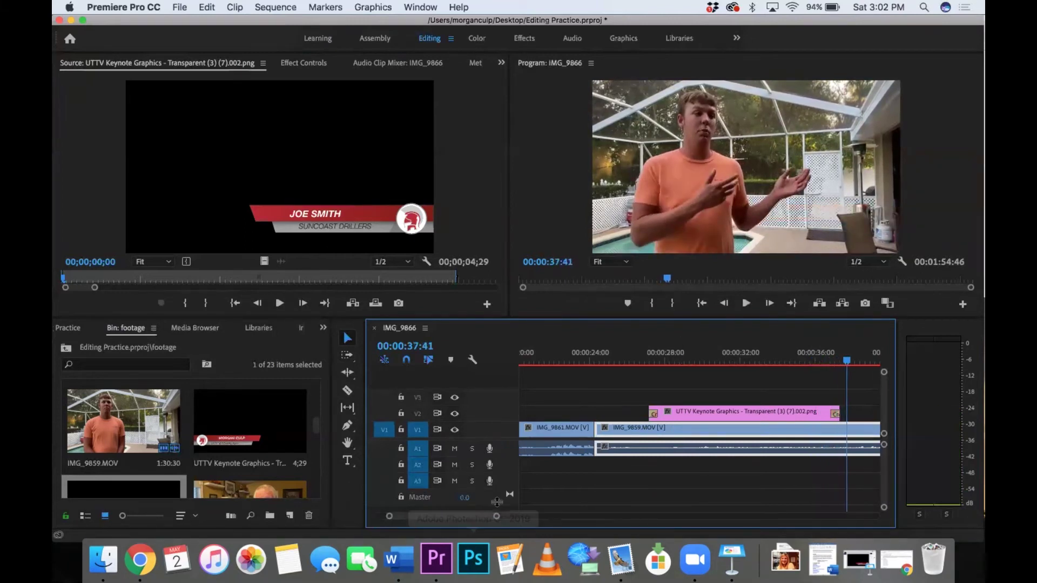
Step: Add a default fade-in at the start of the opening clip and preview it
drag(496, 516, 556, 518)
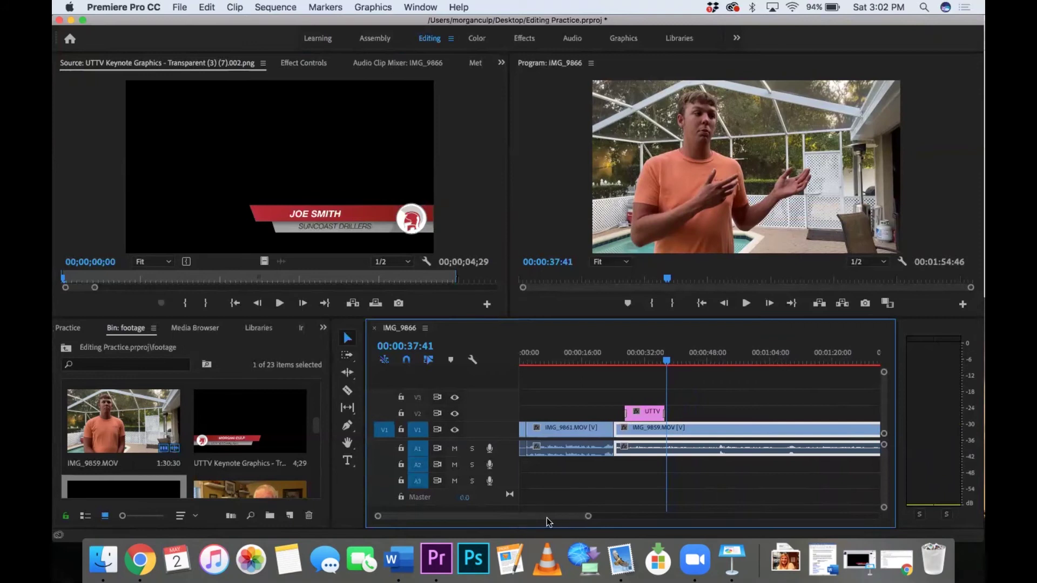
drag(588, 515, 647, 514)
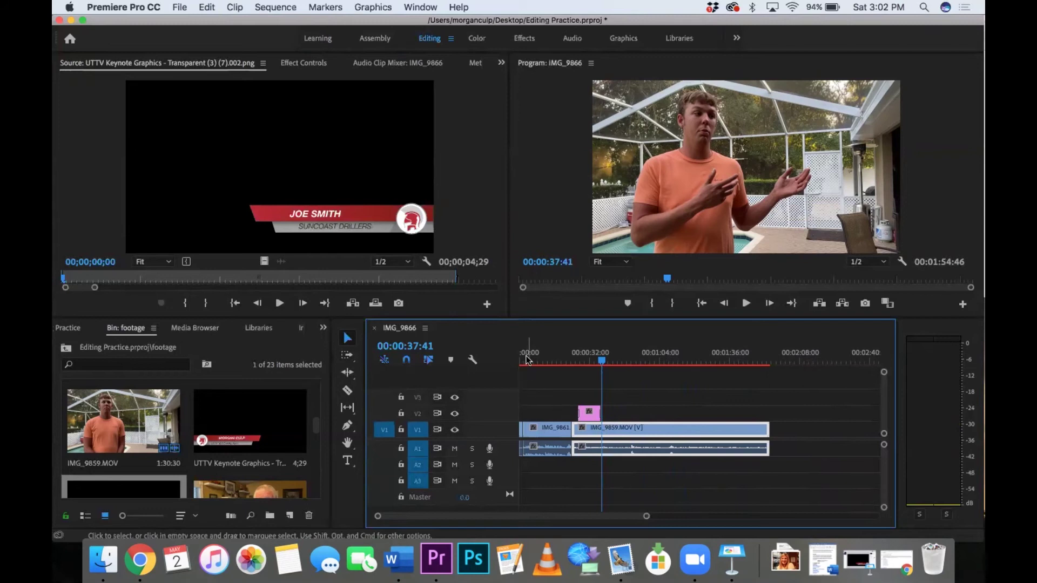
drag(526, 359, 520, 359)
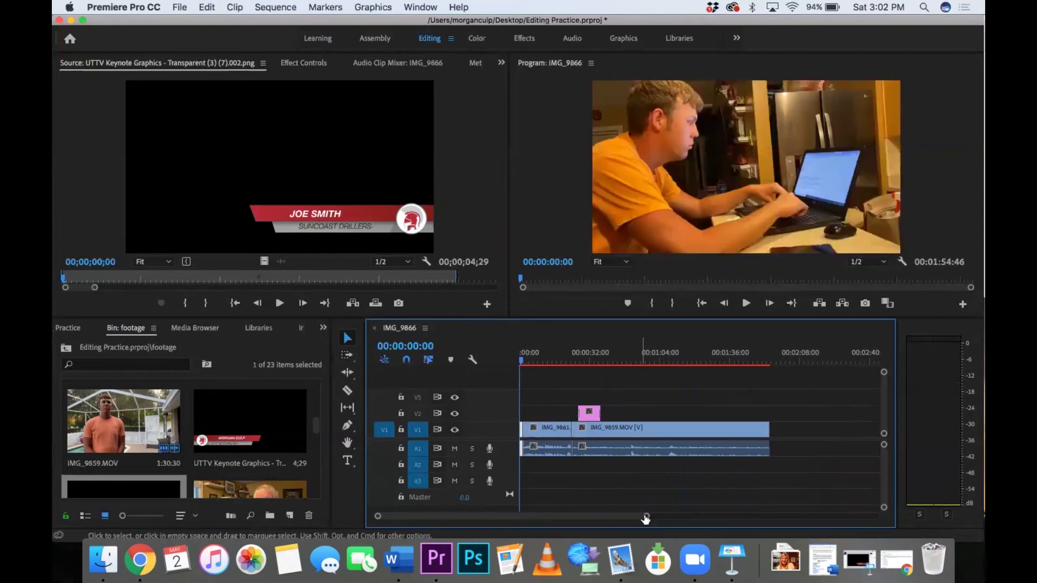
drag(646, 516, 454, 516)
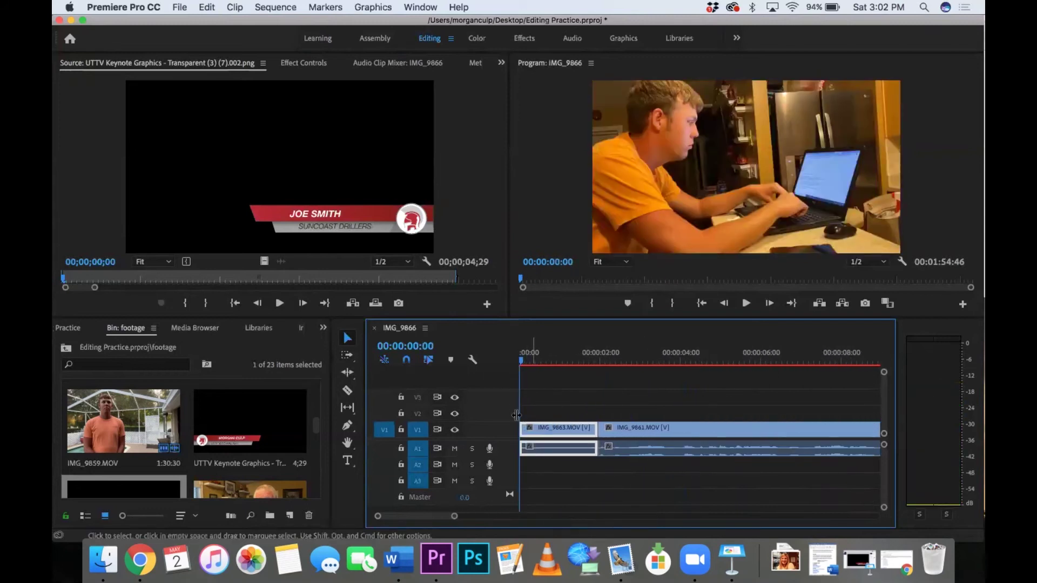
click(546, 389)
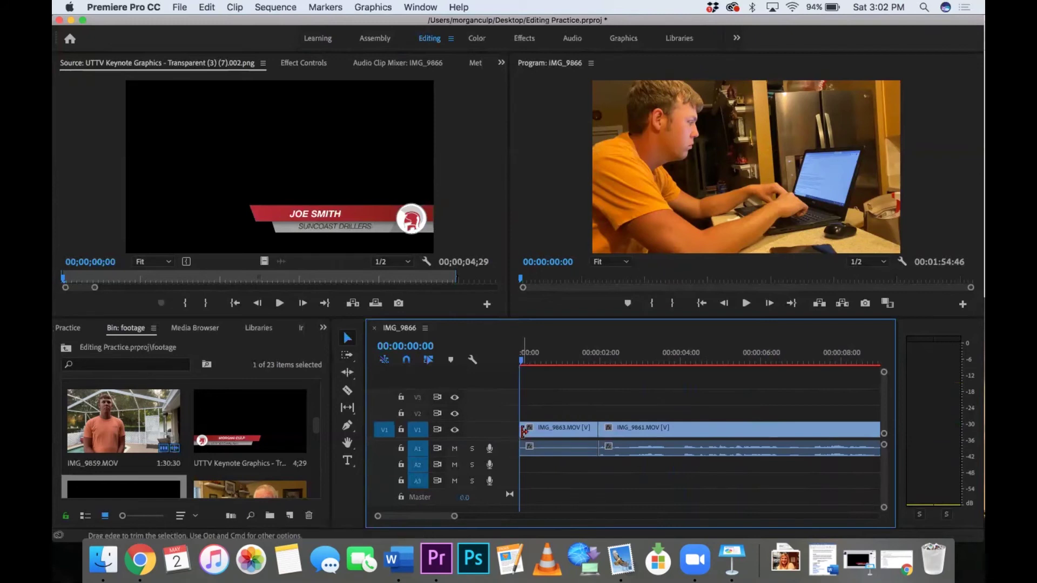
right_click(523, 432)
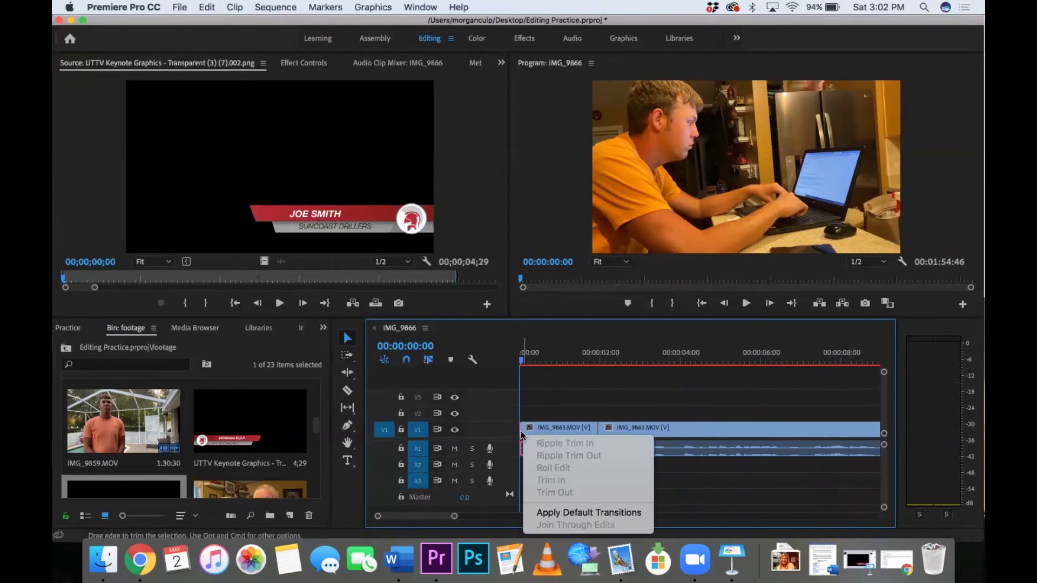
click(576, 514)
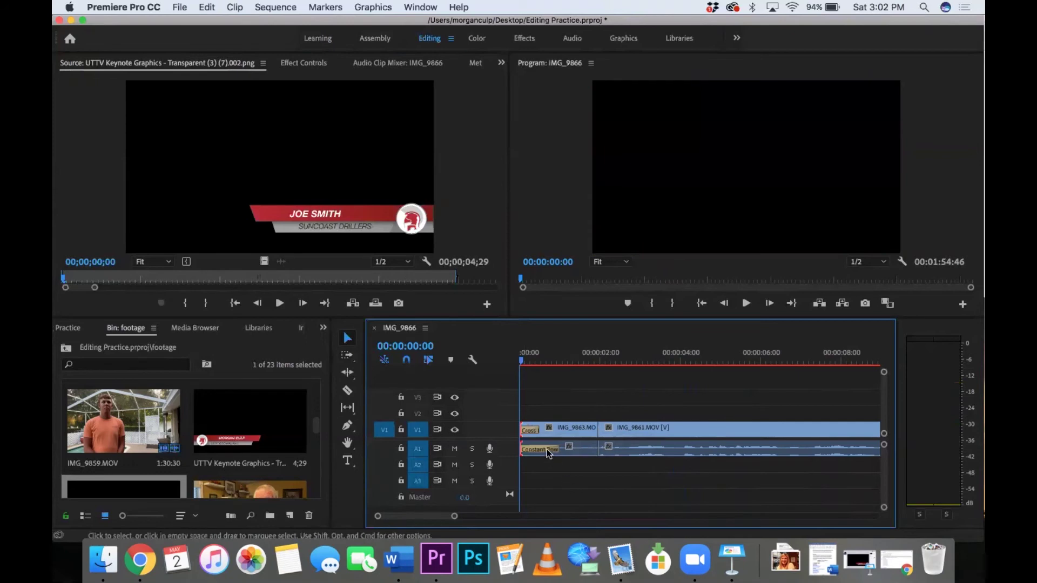
key(space)
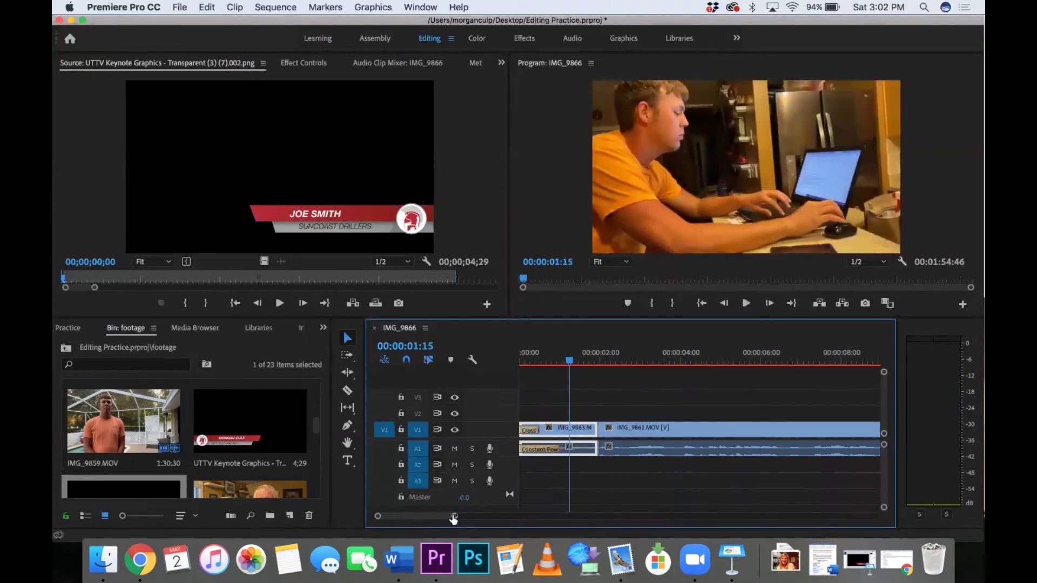
Step: Add a default fade-out at the end of the final IMG_9859.MOV clip and play back the ending
drag(452, 516, 652, 522)
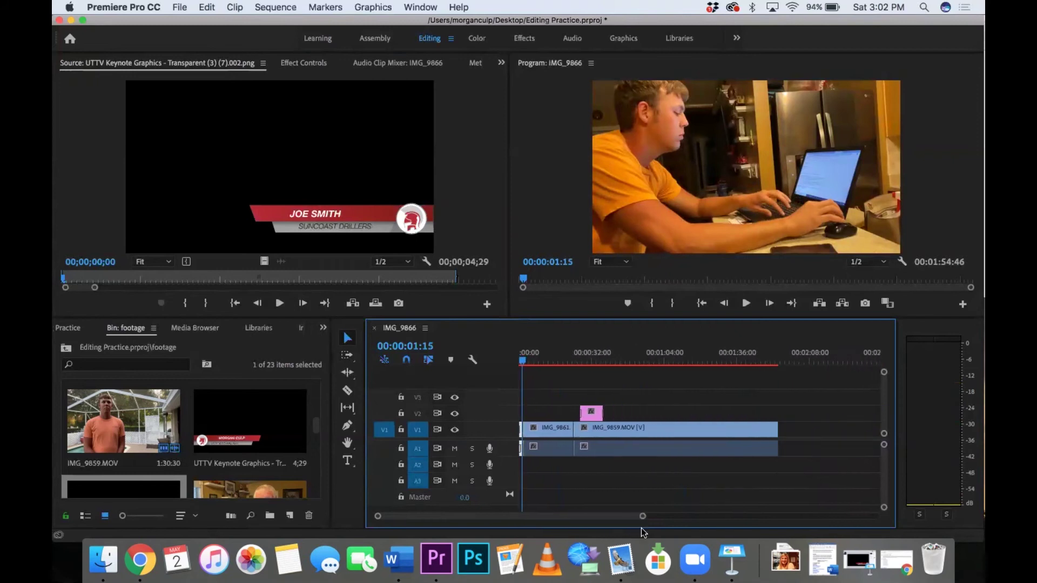
click(773, 360)
drag(773, 361, 777, 361)
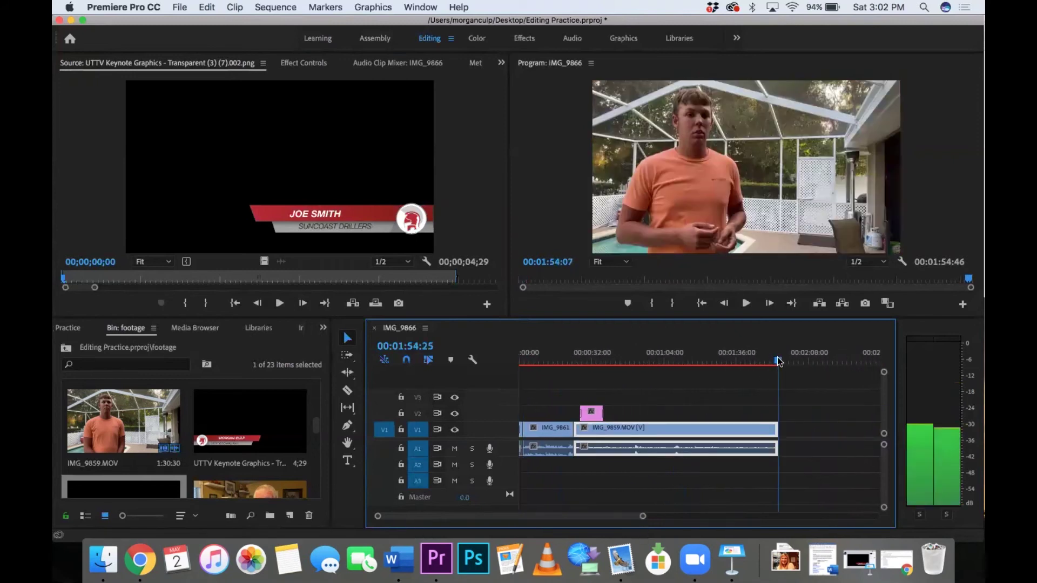
right_click(774, 436)
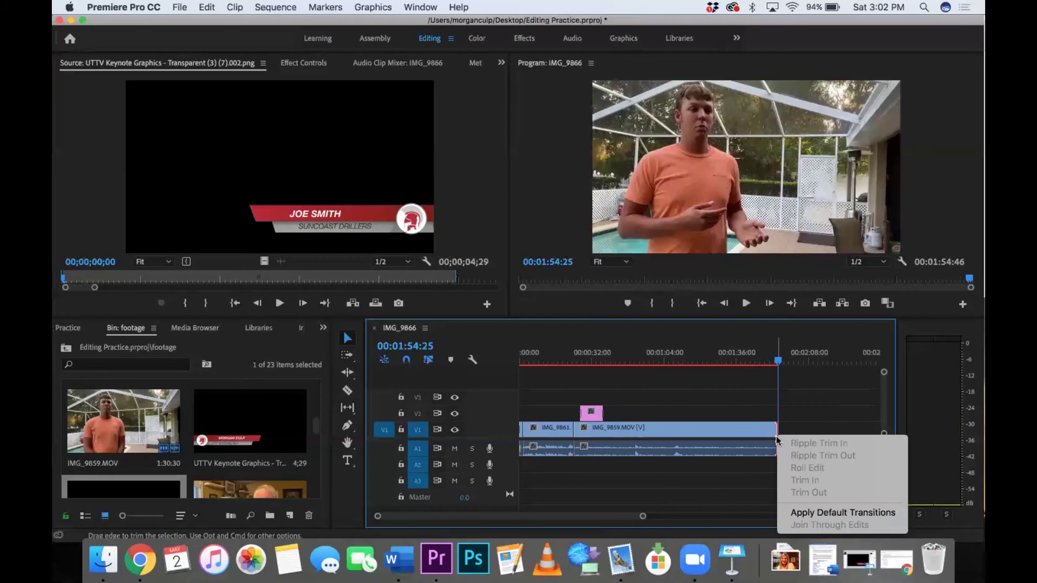
click(816, 513)
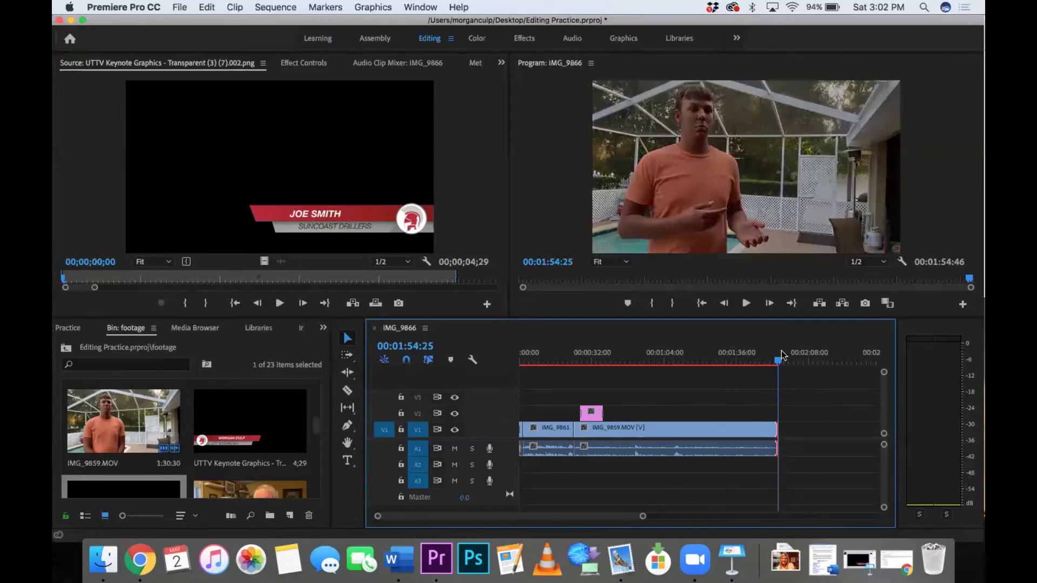
drag(778, 361, 770, 361)
key(space)
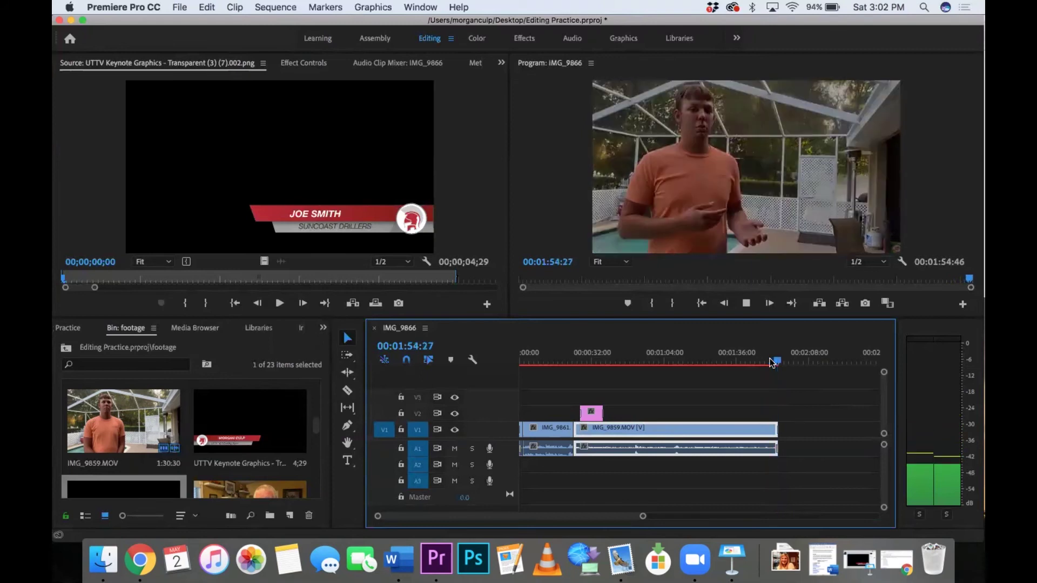
key(Home)
key(space)
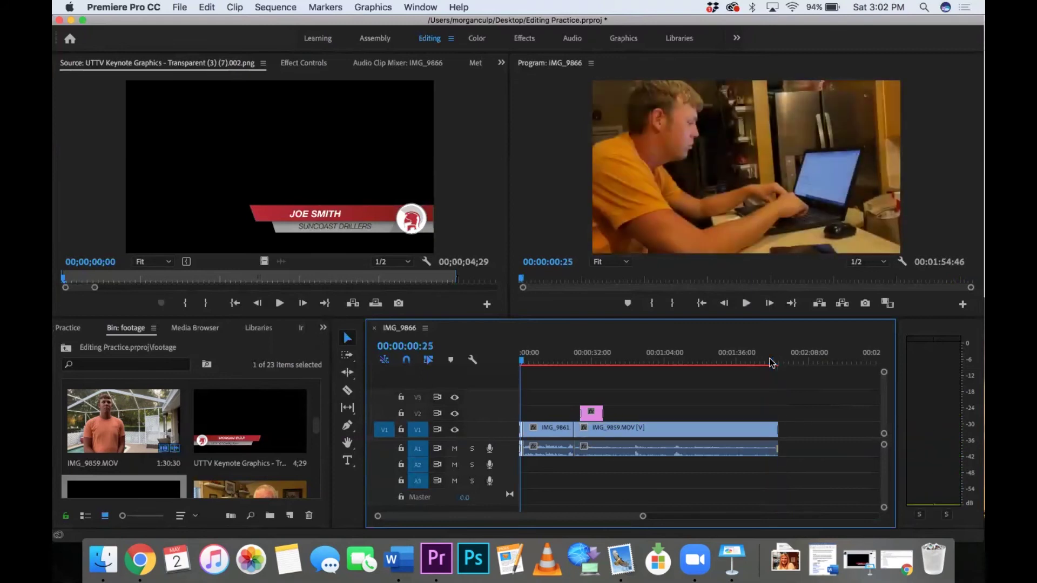
Step: Zoom the timeline out to the whole sequence, then open and cancel Export Settings
drag(642, 516, 679, 516)
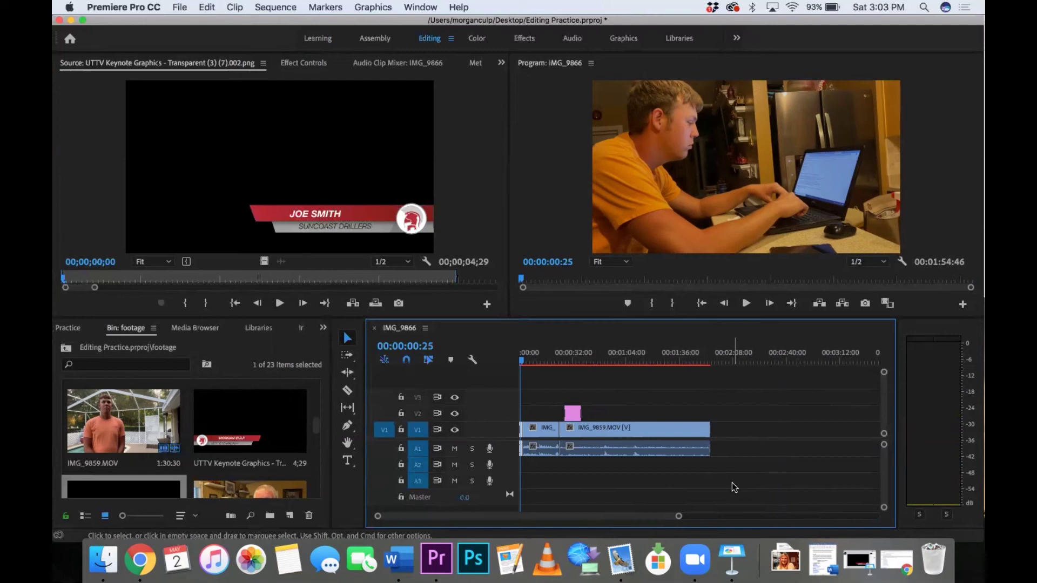
key(super+m)
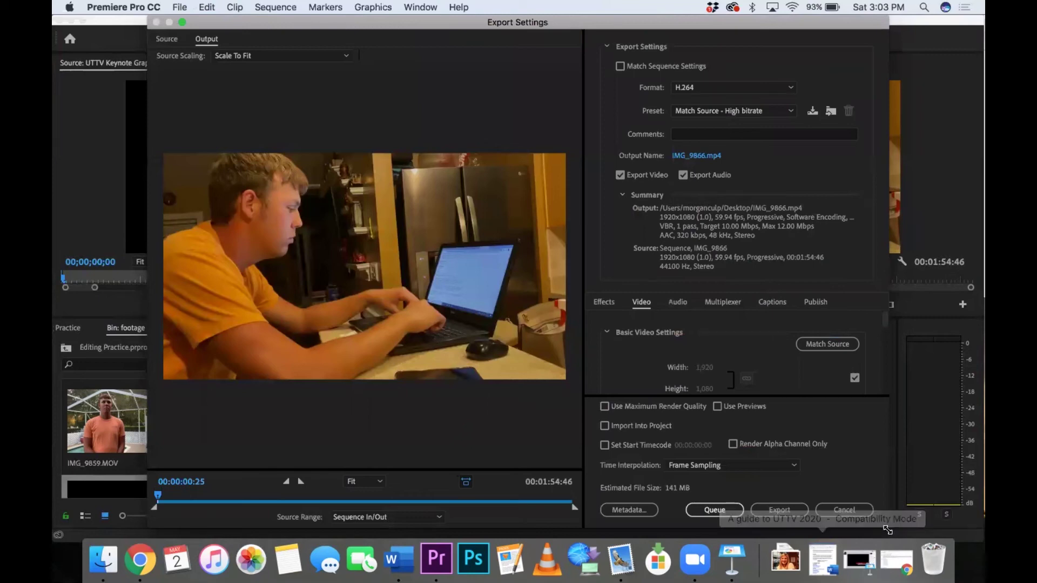
click(852, 511)
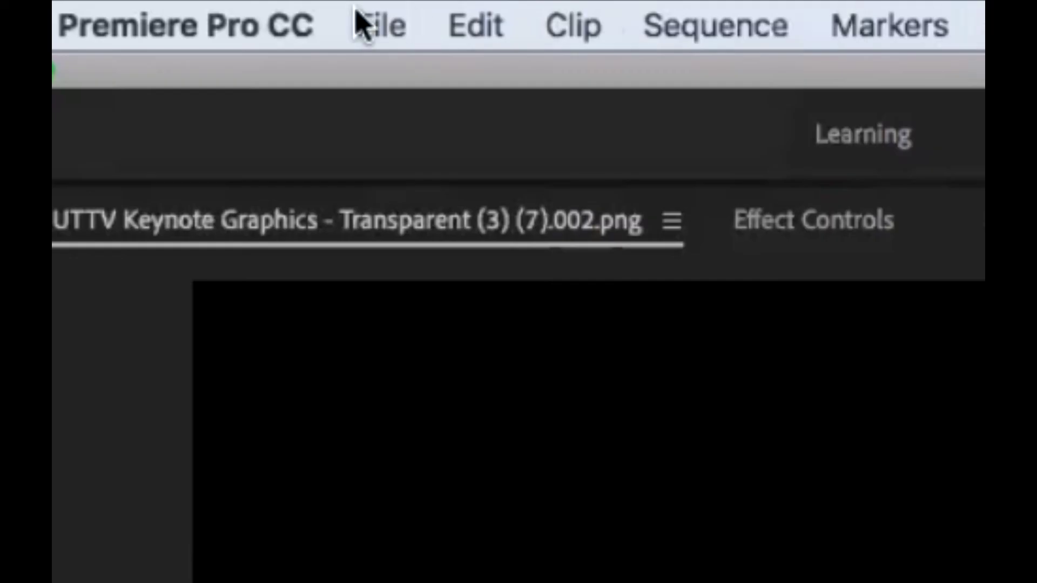
Step: Bring up the File > Export submenu
click(367, 22)
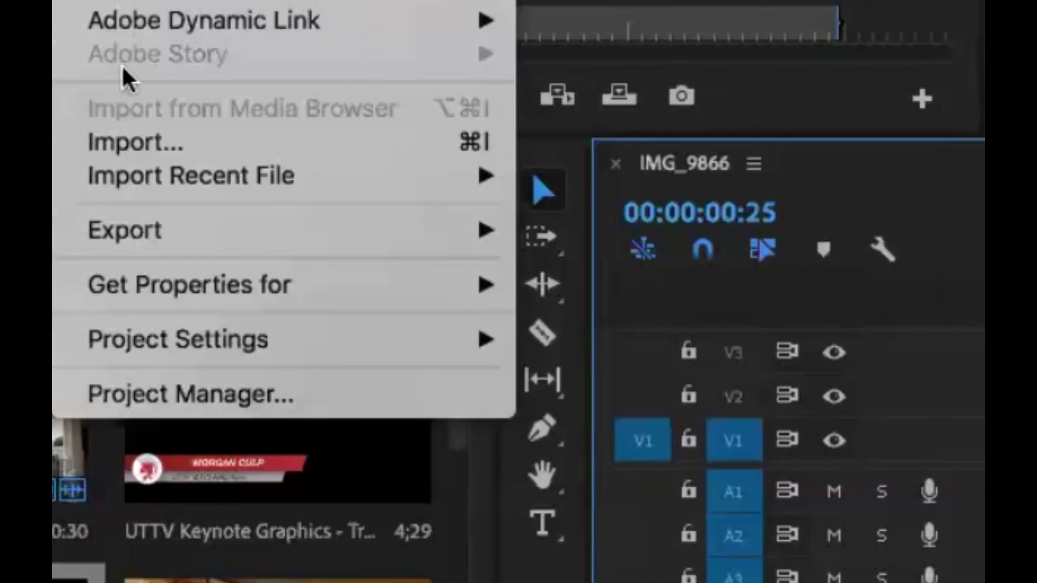
mouse_move(150, 230)
click(552, 218)
mouse_move(416, 234)
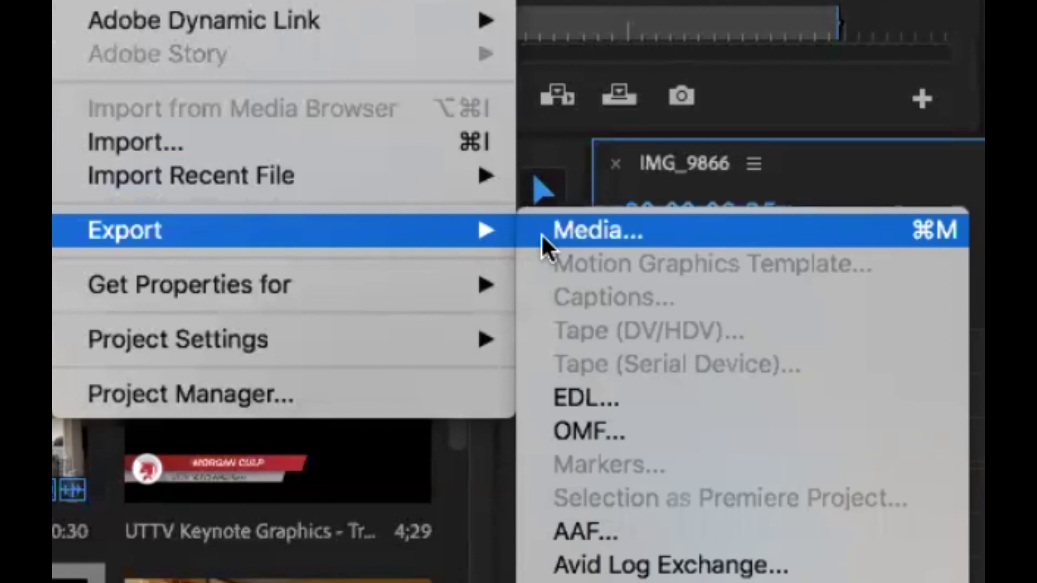
Step: Open Export Media settings and choose the YouTube 1080p Full HD preset
click(541, 233)
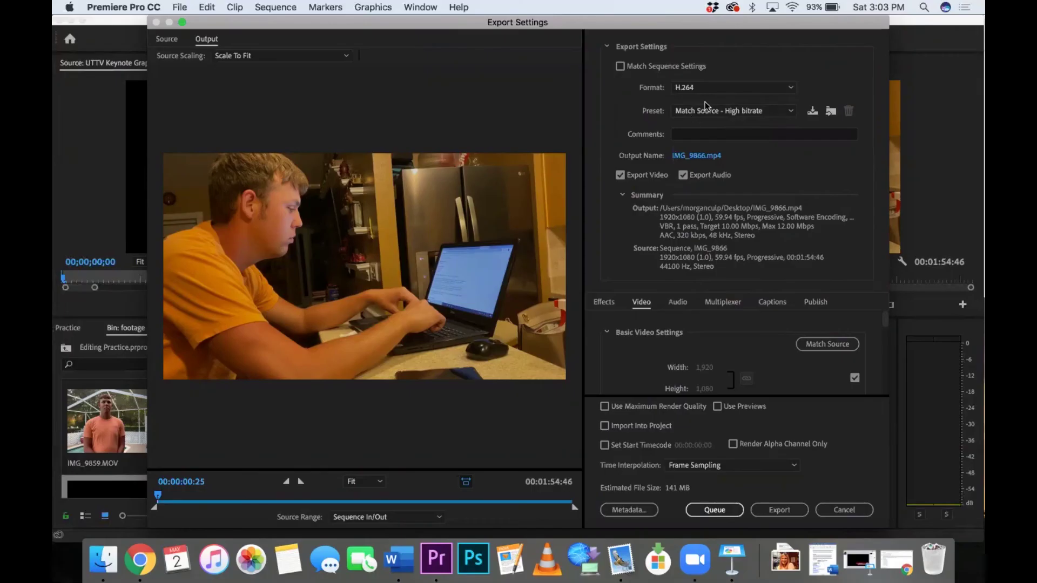
click(733, 113)
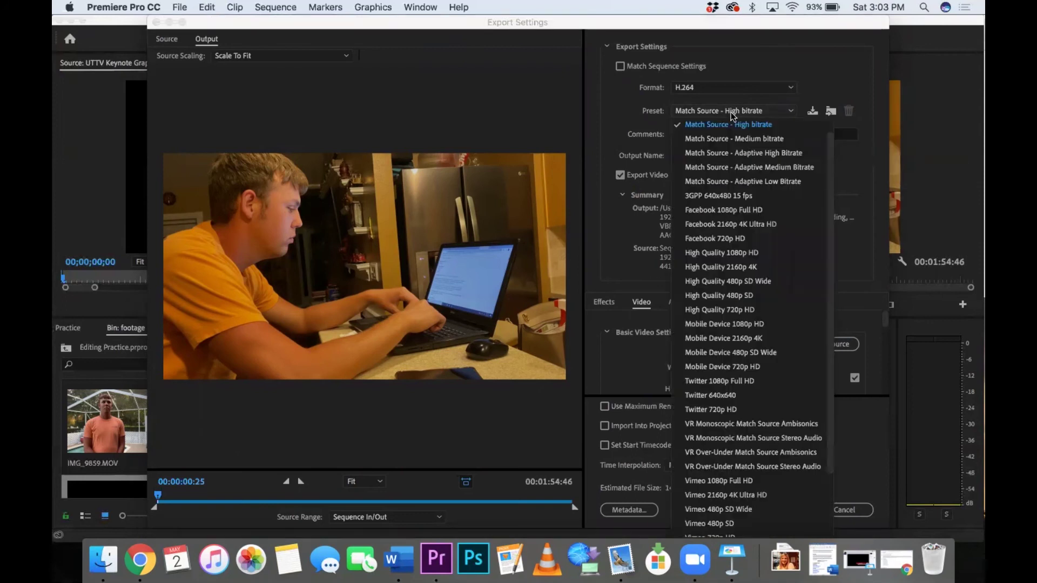
scroll(735, 432, down, 1)
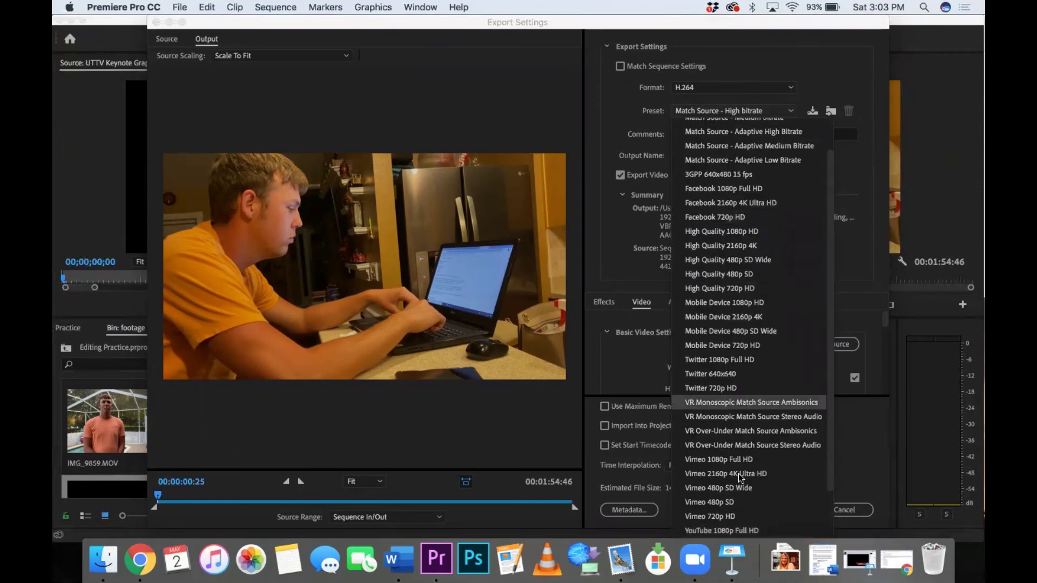
click(793, 530)
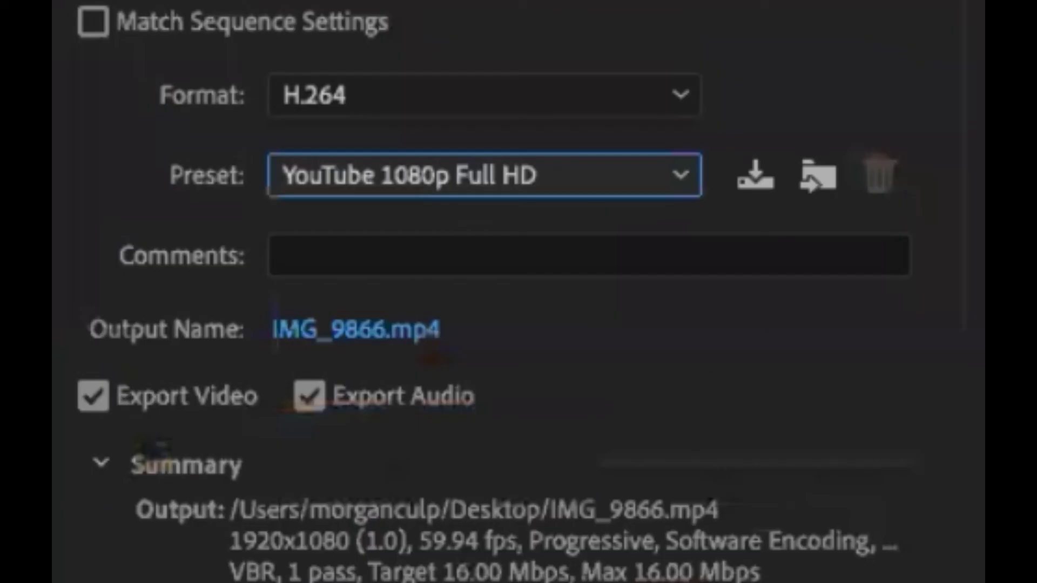
Step: Rename the output file to 'Editing Tutorial'
click(352, 335)
click(352, 336)
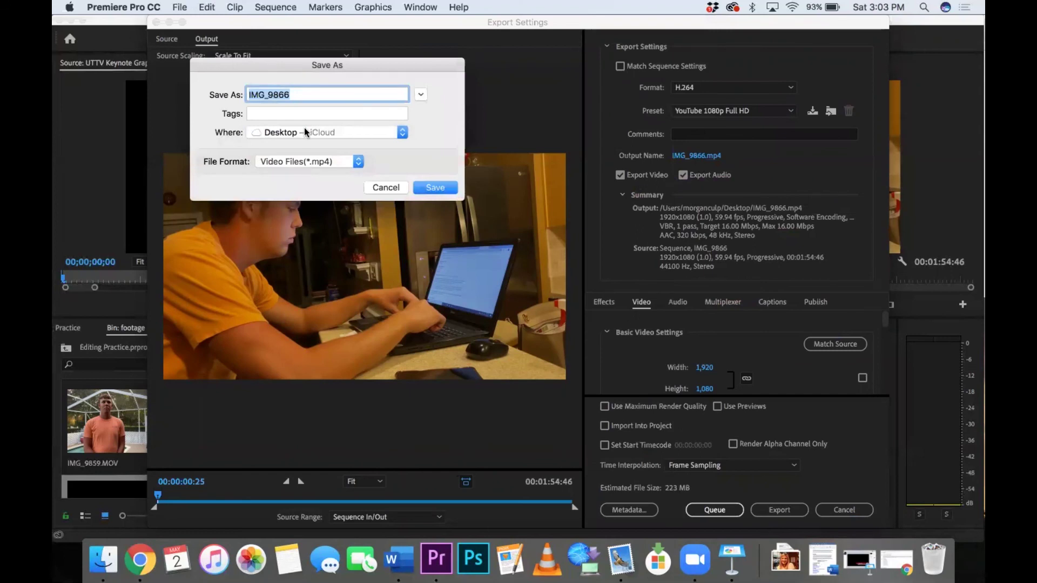
key(BackSpace)
text(Editing Tut)
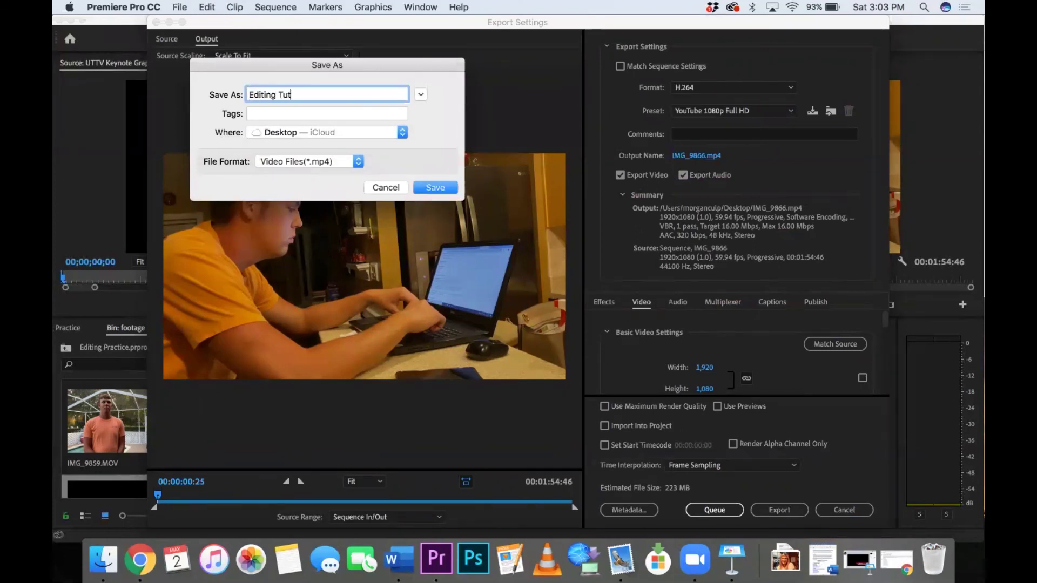
text(orial)
Step: Save the 'Editing Tutorial' name, export Editing Tutorial.mp4 to the Desktop, and save the project
click(434, 188)
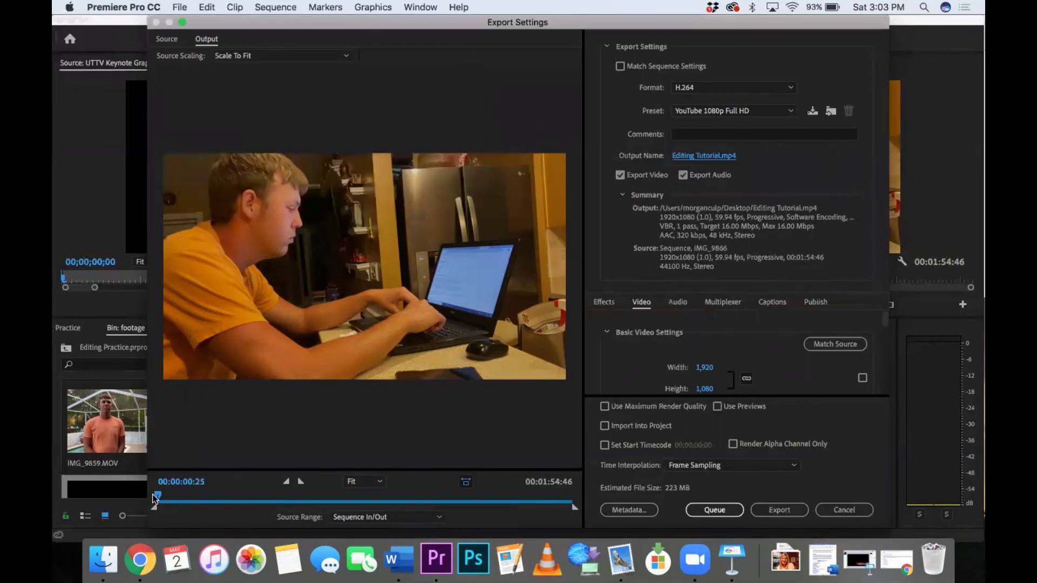
mouse_move(153, 498)
mouse_down()
mouse_move(555, 499)
mouse_move(133, 499)
mouse_up()
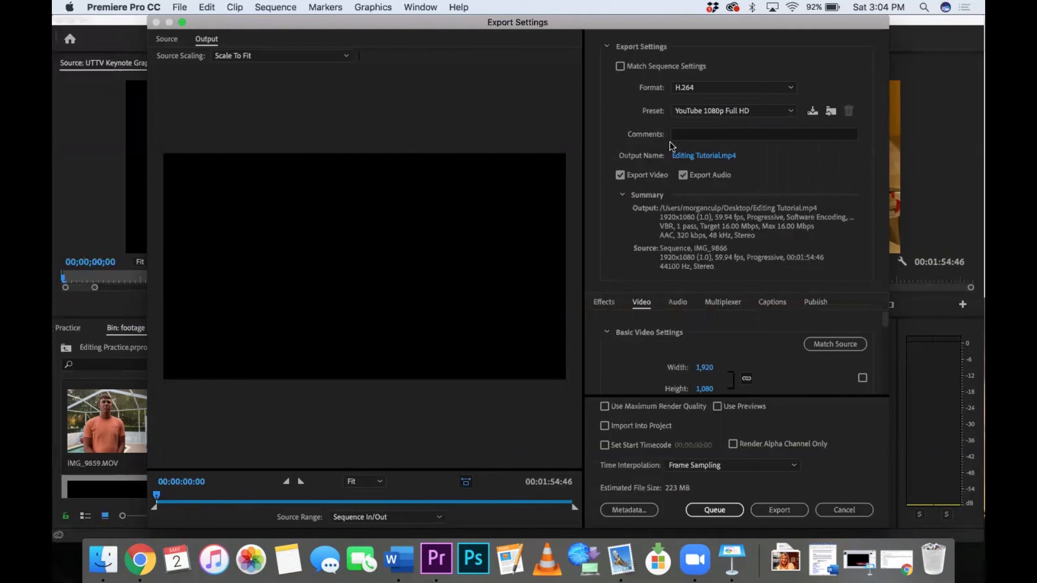
scroll(692, 336, down, 10)
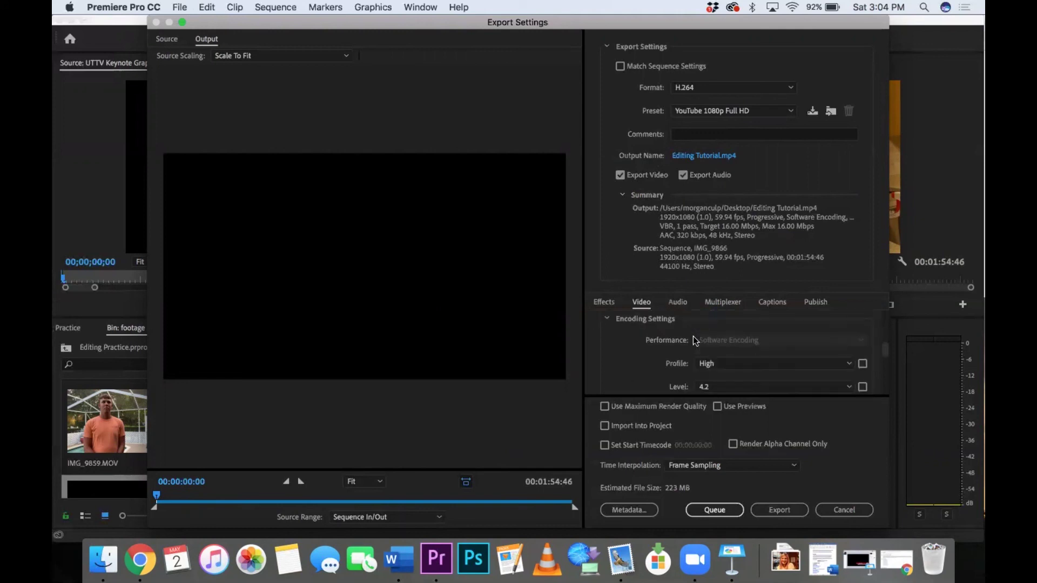
scroll(692, 336, down, 5)
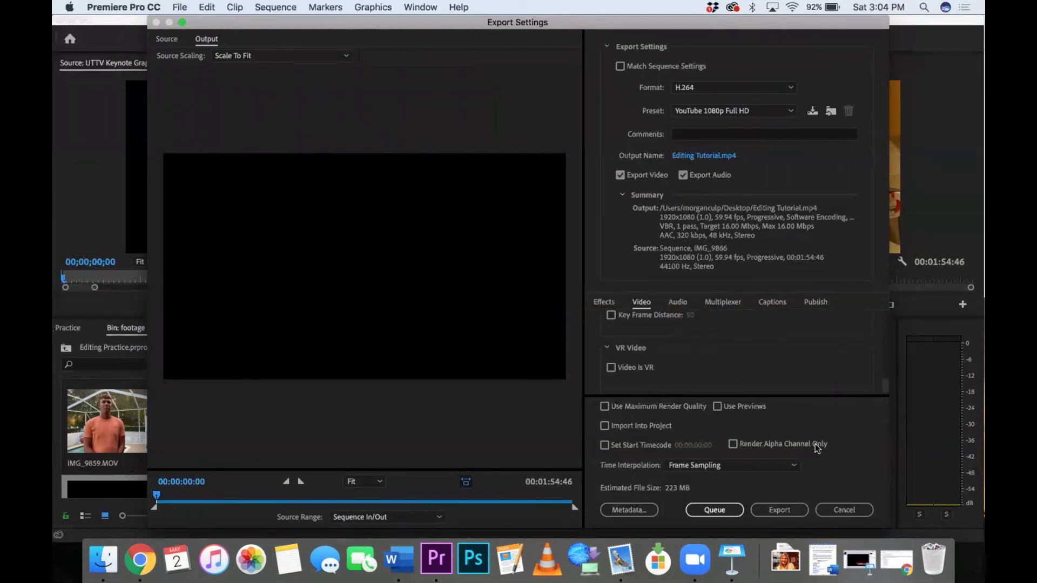
click(779, 509)
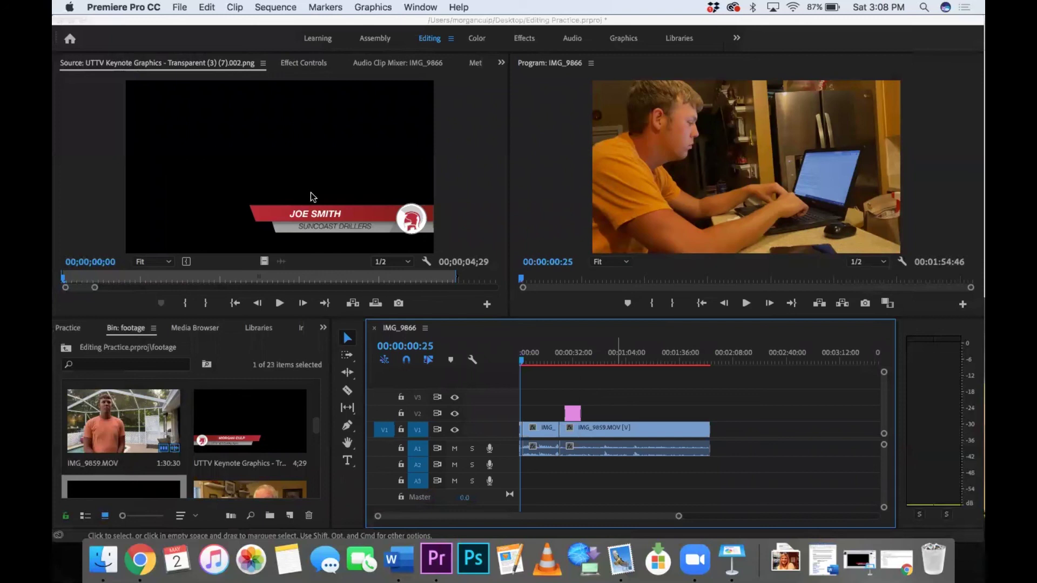
key(super+s)
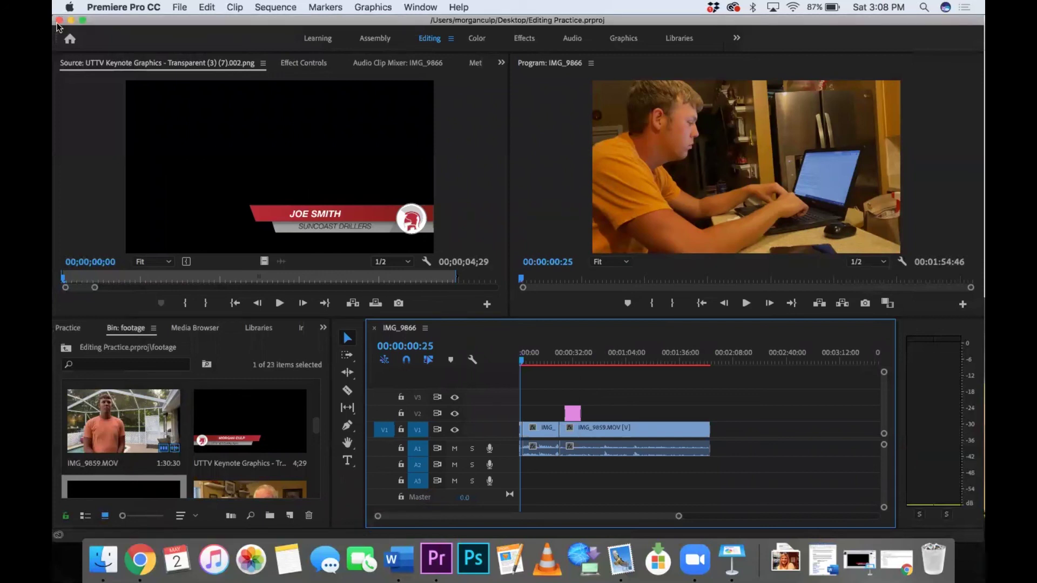
Step: Hide Premiere Pro and close the graphics folder window to reveal Editing Tutorial.mp4 on the desktop
key(super+h)
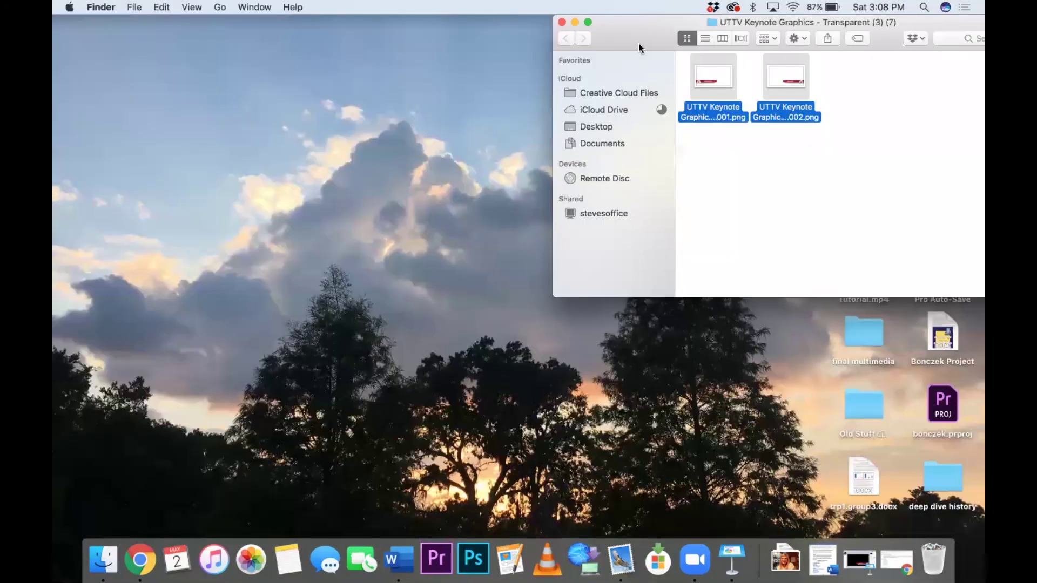
drag(639, 48, 509, 195)
click(432, 169)
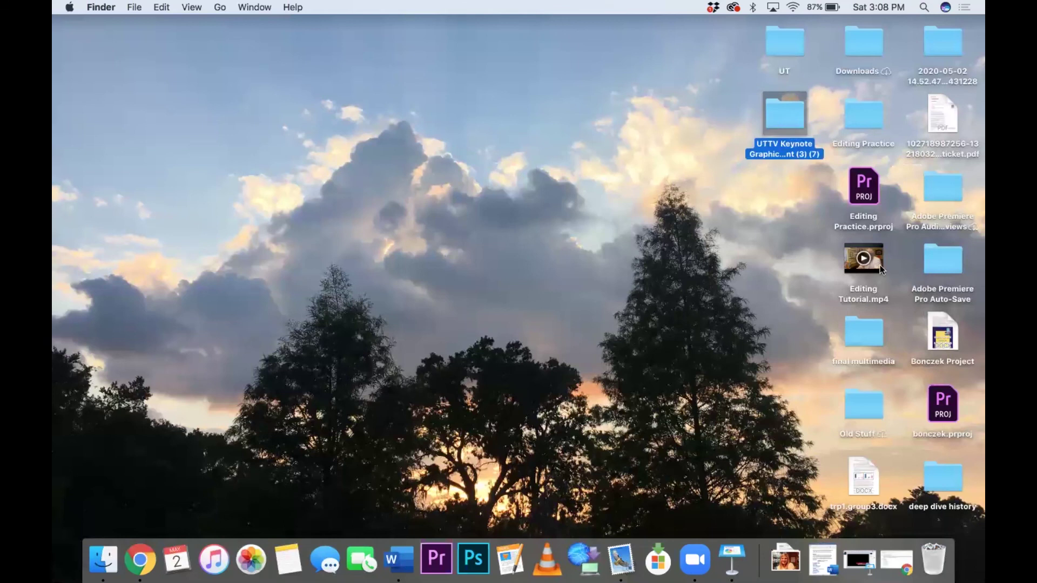